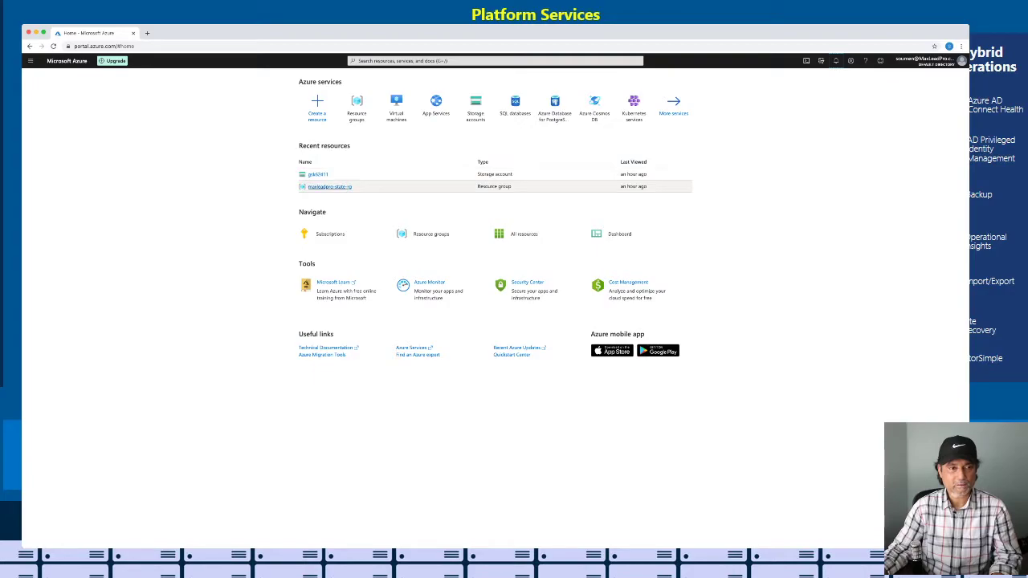
Step: Open the terraform-state container of storage account gsk62411 in resource group maxleadpro-state-rg
left_click(329, 187)
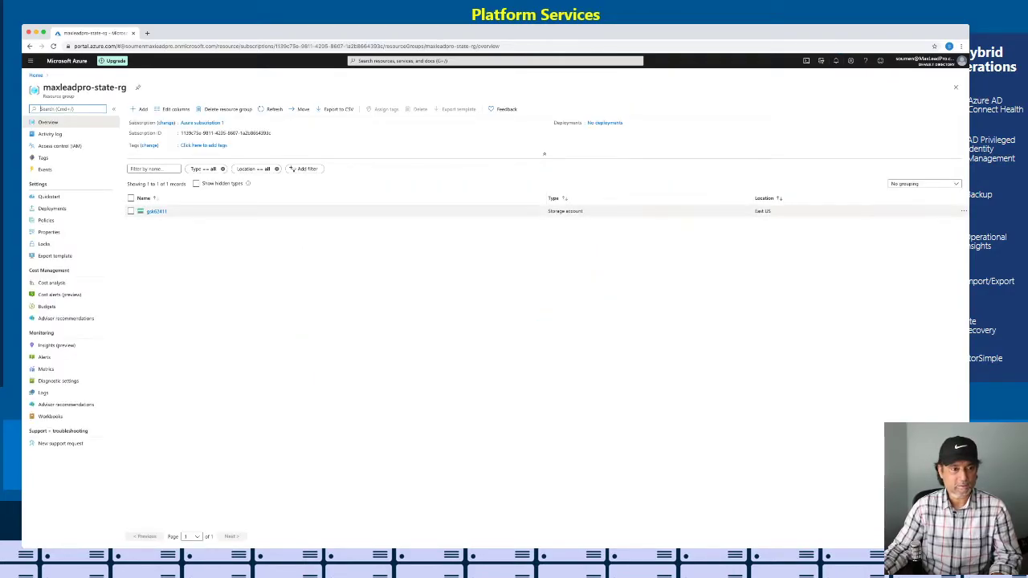
left_click(157, 211)
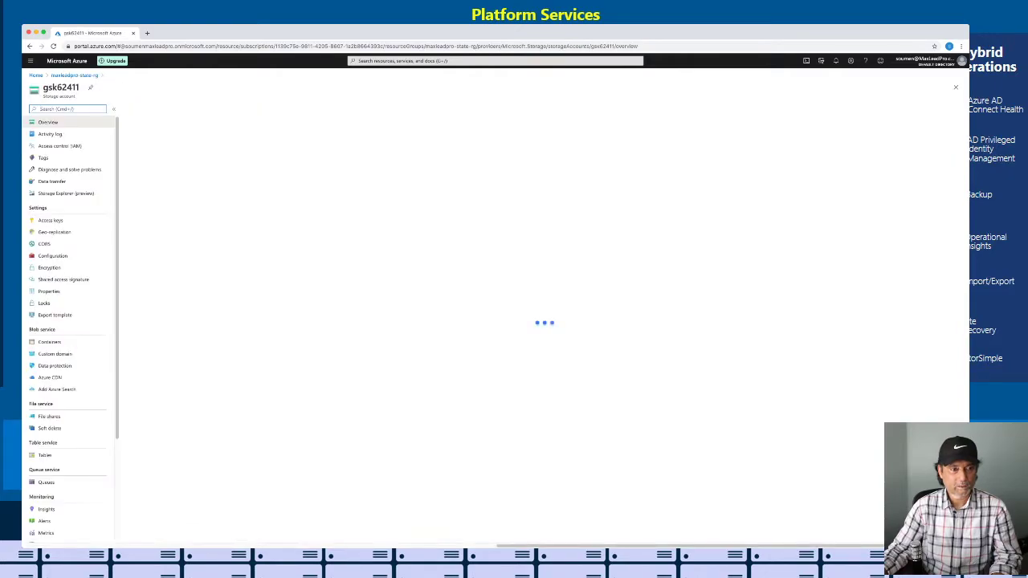
left_click(49, 366)
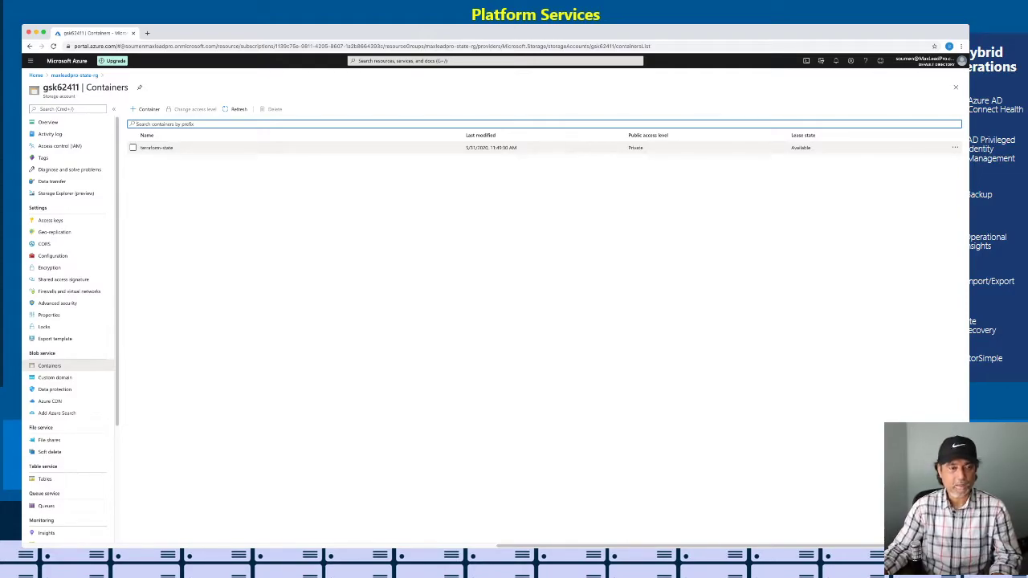
left_click(156, 148)
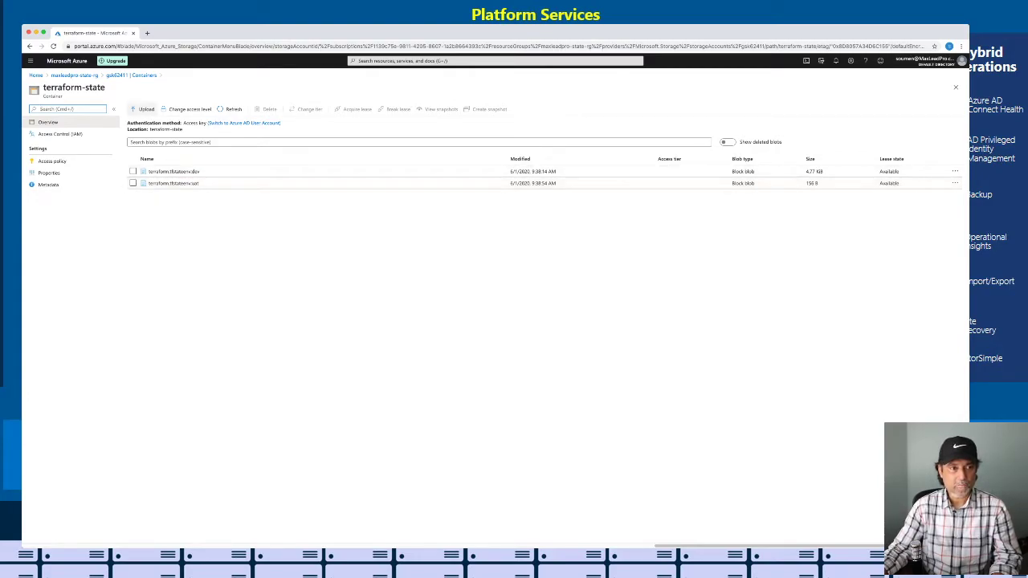
Step: Open dev.azure.com in a new browser tab and show the repository files of the test project
left_click(147, 33)
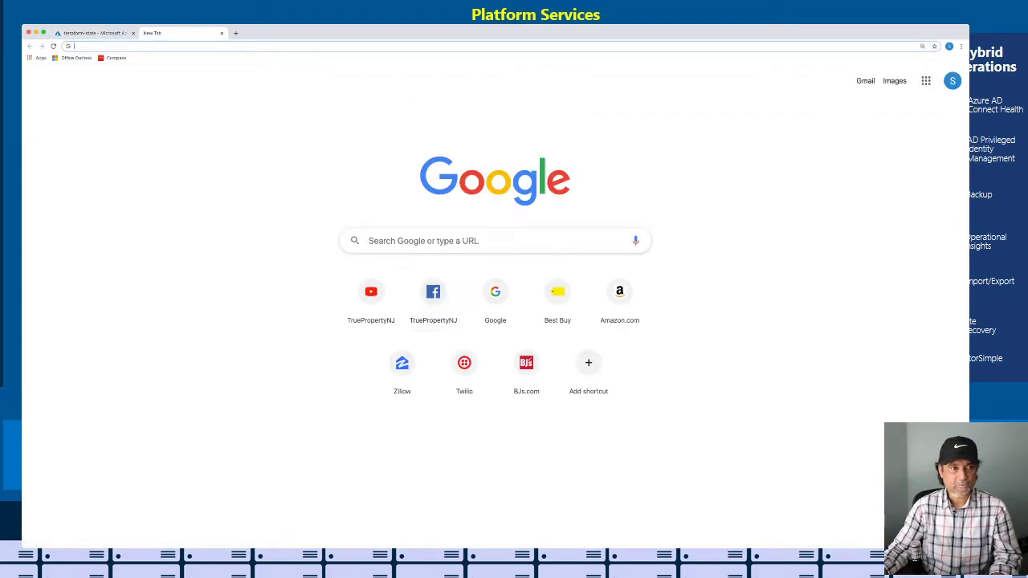
left_click(95, 33)
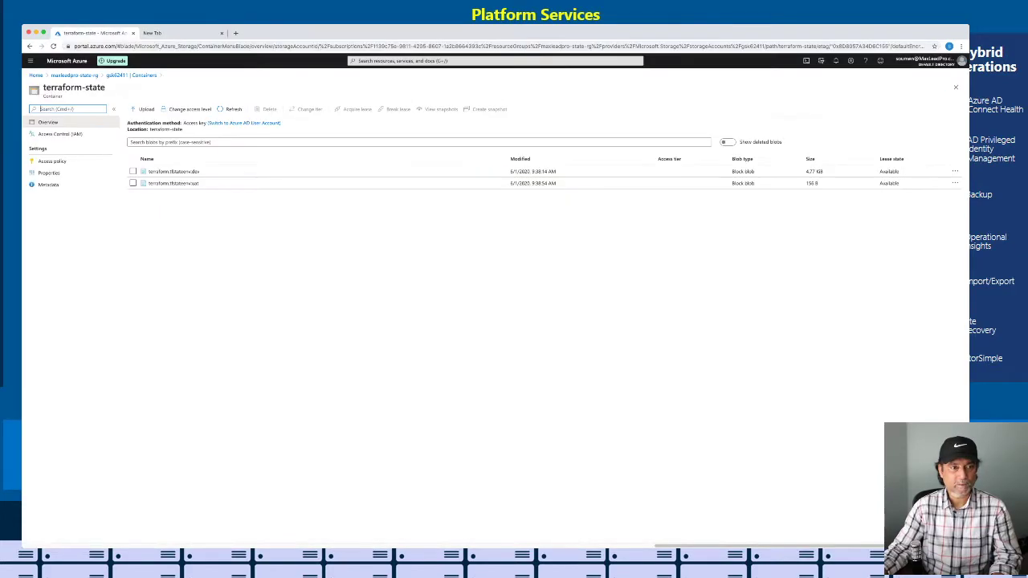
left_click(178, 33)
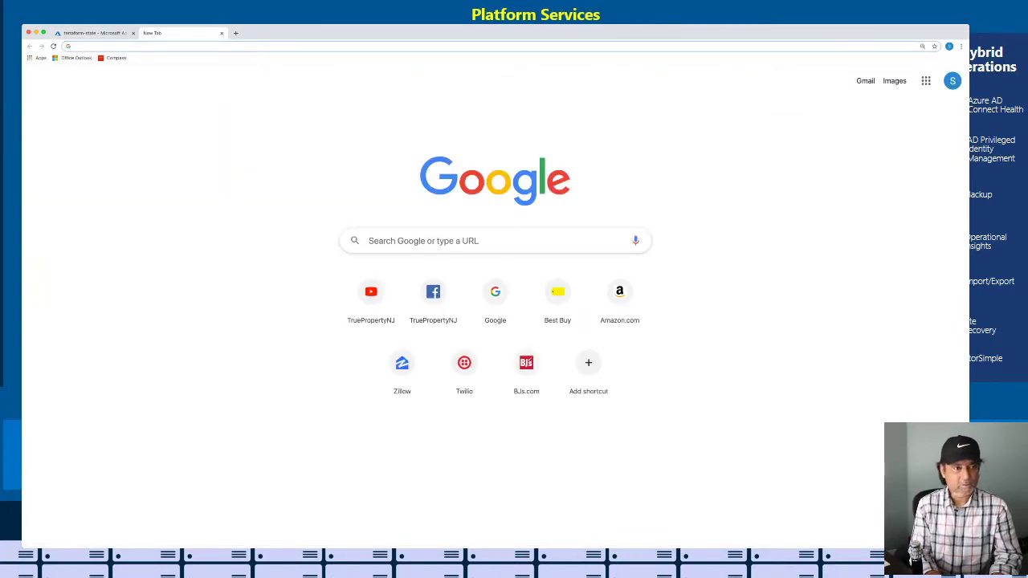
type("dev.azure.com")
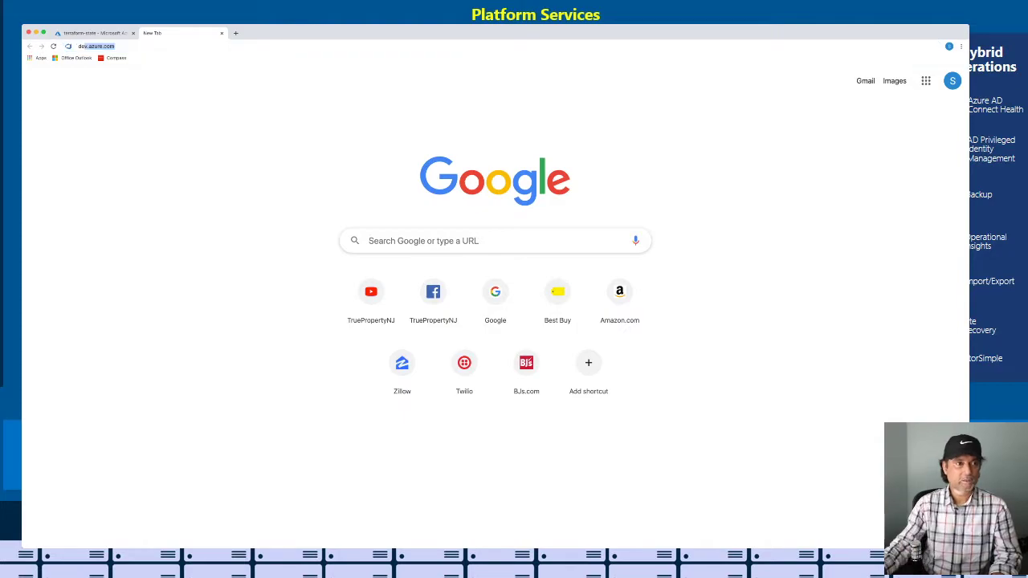
key("Return")
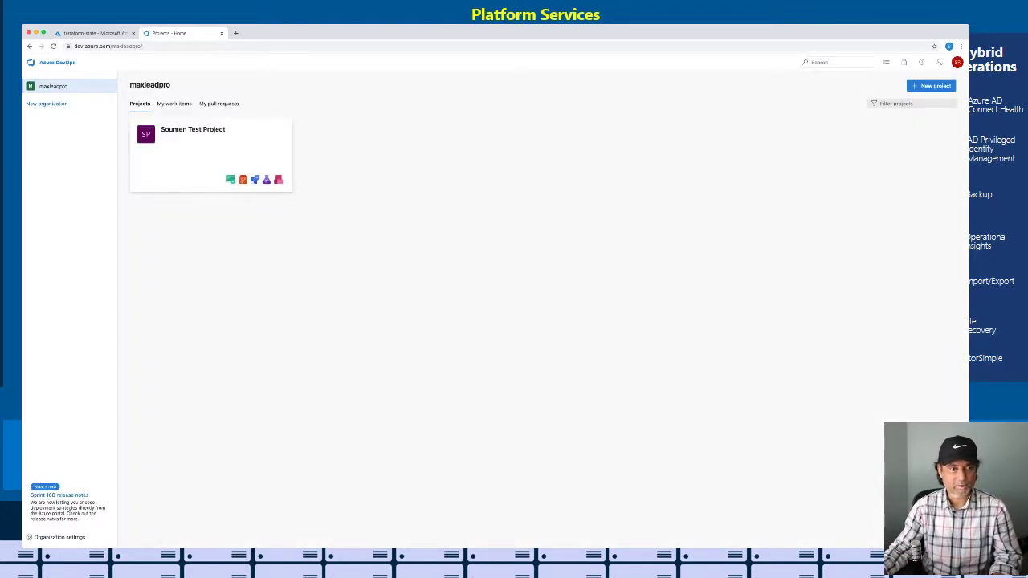
left_click(193, 130)
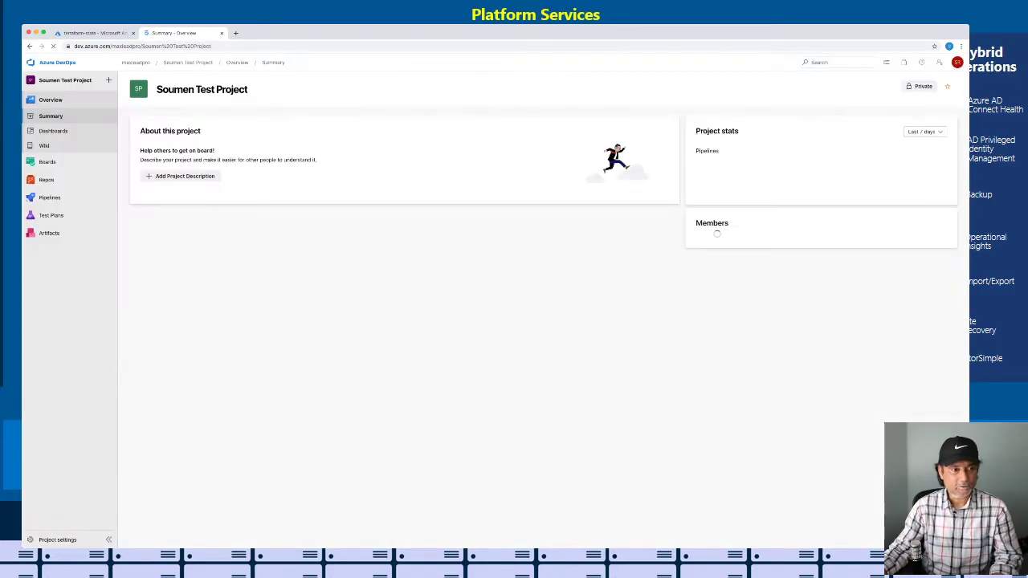
mouse_move(47, 179)
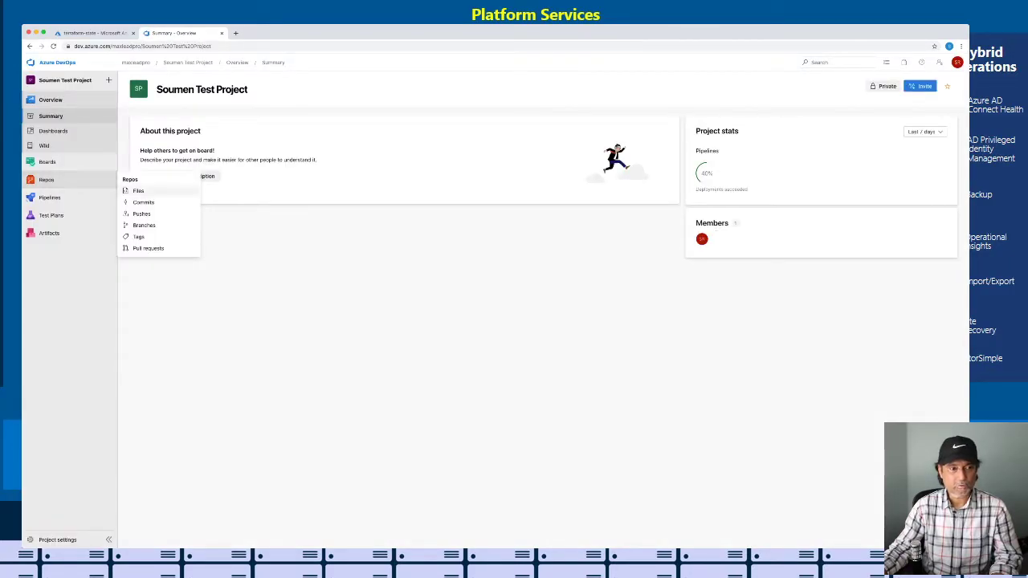
left_click(138, 190)
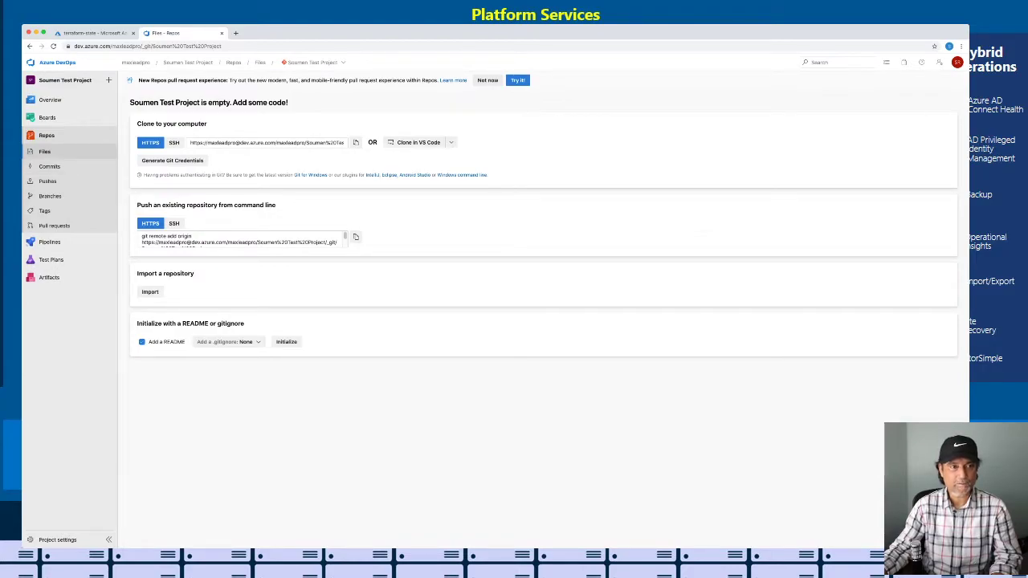
Step: Open GitHub in another browser tab and go to the gcp repository
key("ctrl+t")
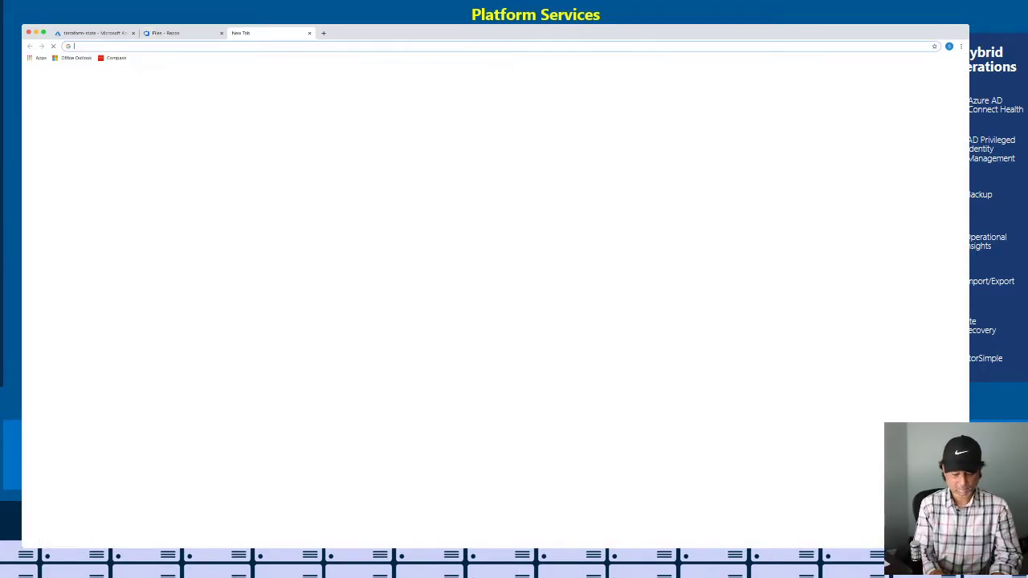
type("g")
key("Return")
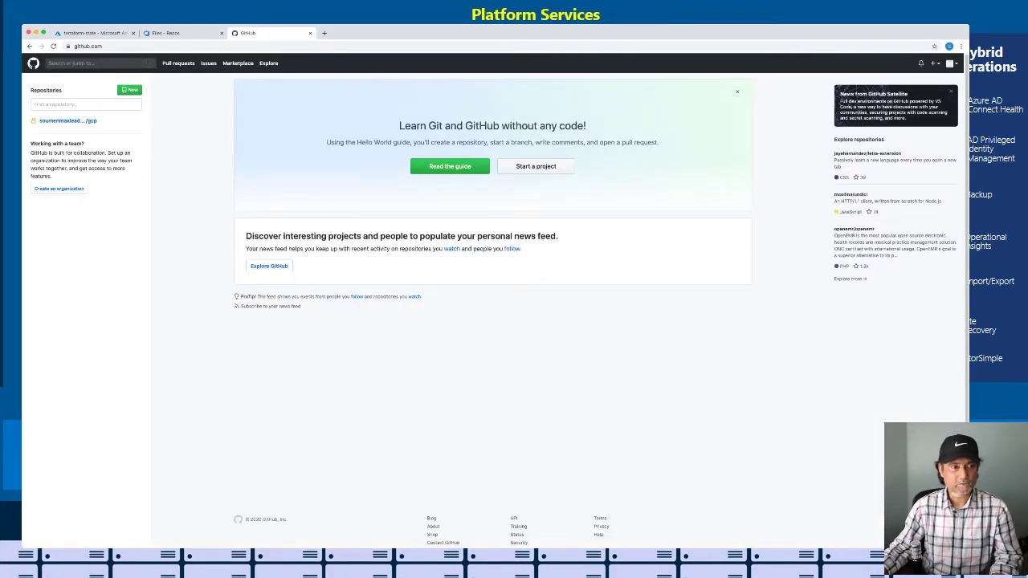
left_click(67, 120)
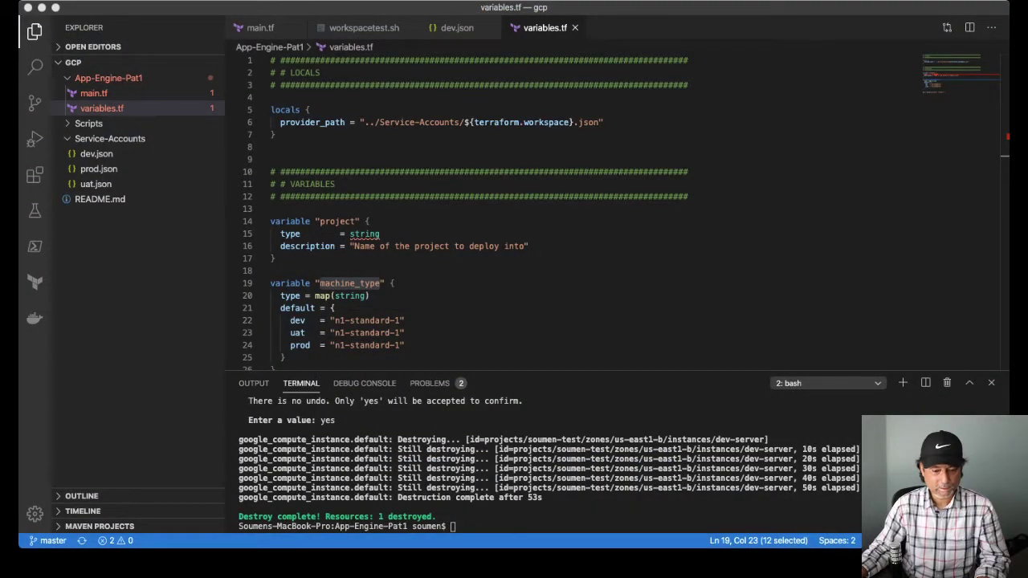
Step: In Visual Studio Code, collapse the Service-Accounts folder and review the compute instance and azurerm backend code in main.tf
key("super+Tab")
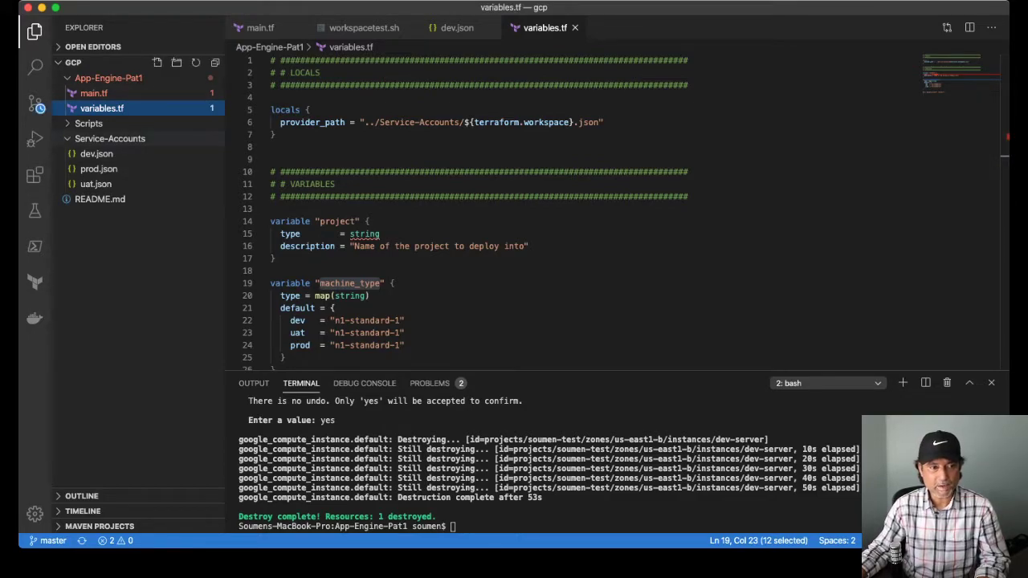
left_click(110, 139)
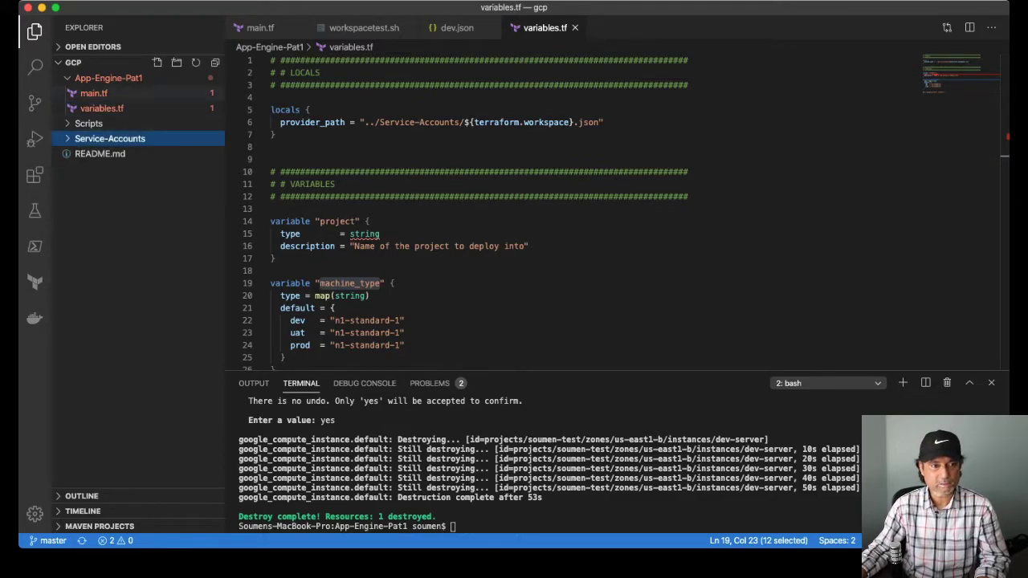
left_click(102, 109)
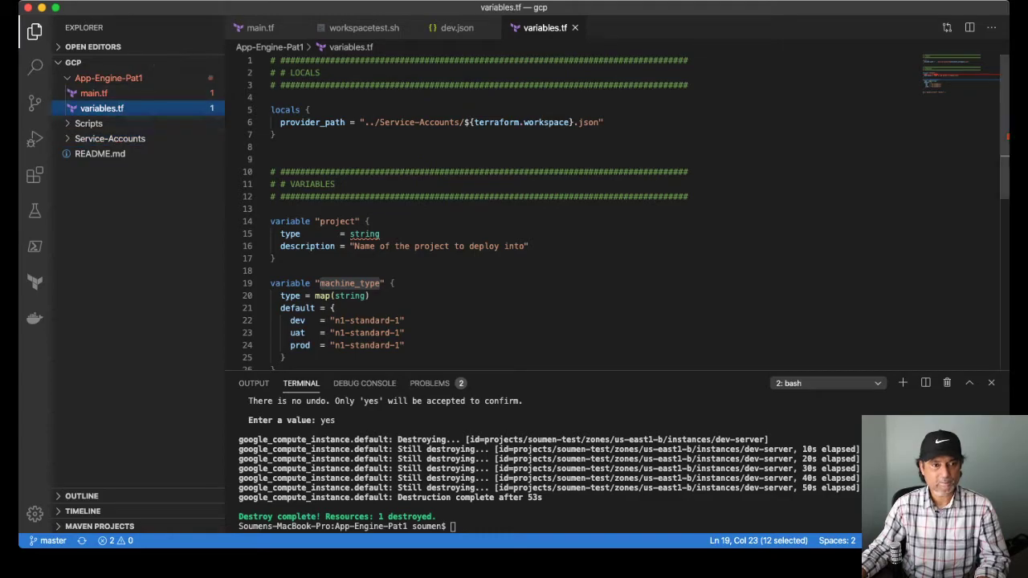
left_click(94, 93)
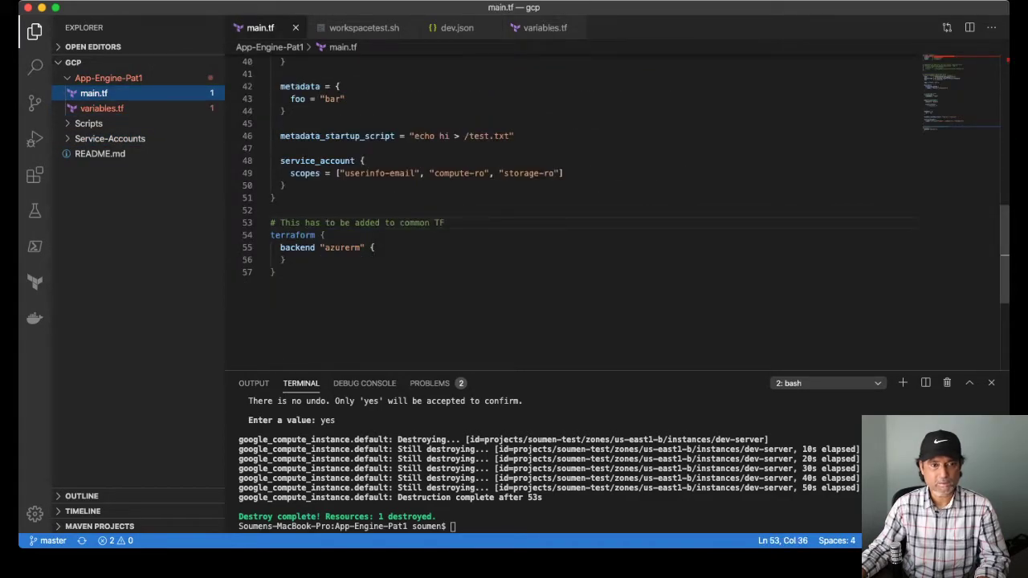
scroll(562, 209, "up", 10)
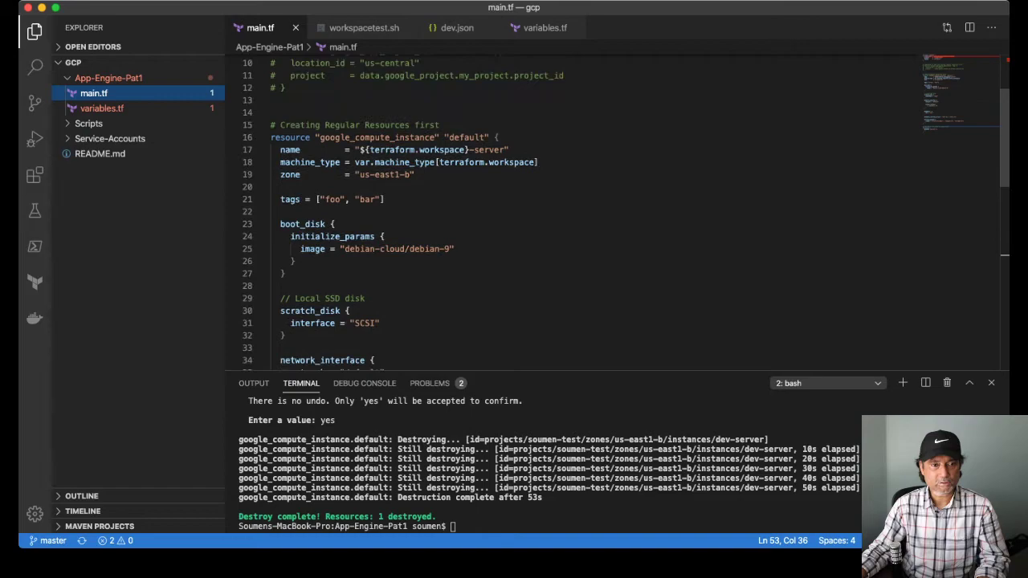
scroll(562, 209, "down", 2)
scroll(562, 209, "down", 2)
scroll(562, 209, "up", 2)
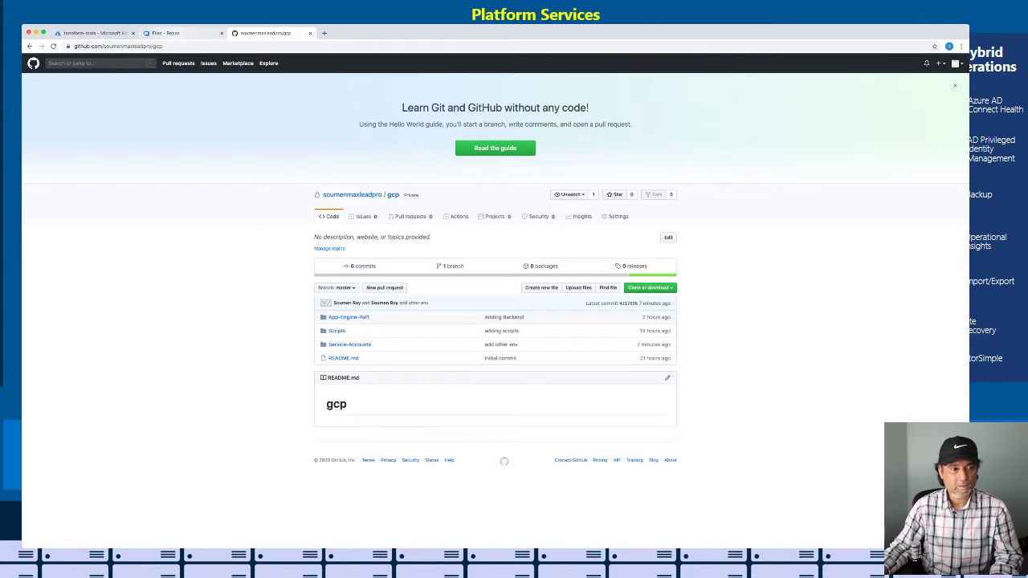
Step: Back in Azure DevOps, create a new release of the test pipeline with the default stages and artifact version
key("ctrl+shift+Tab")
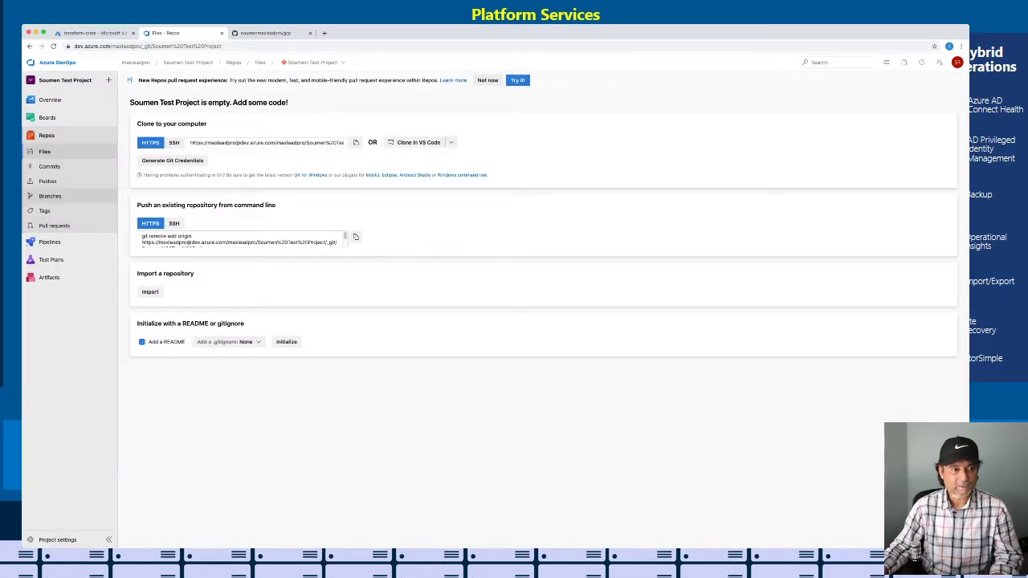
mouse_move(50, 242)
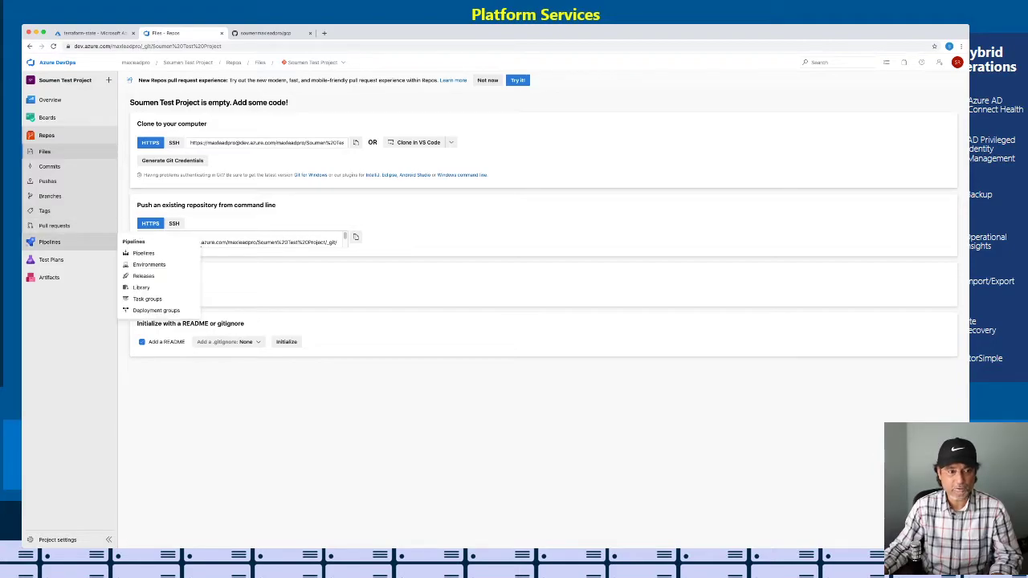
left_click(143, 276)
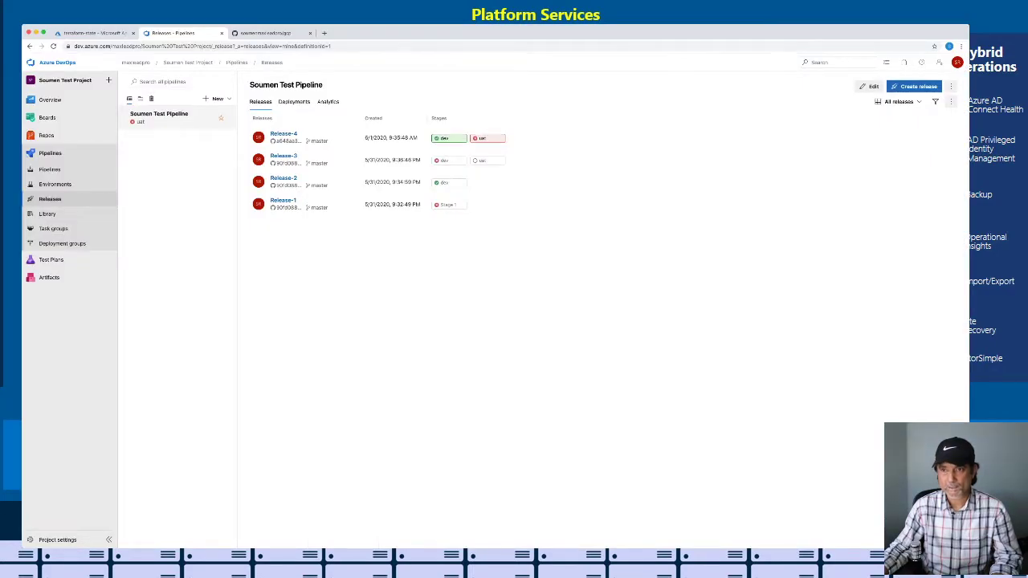
left_click(915, 86)
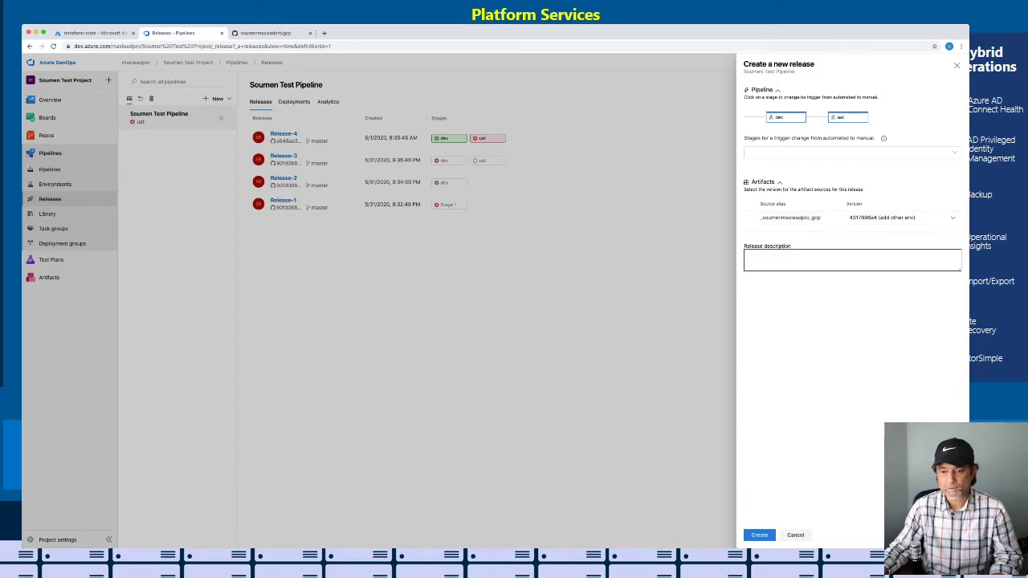
left_click(759, 535)
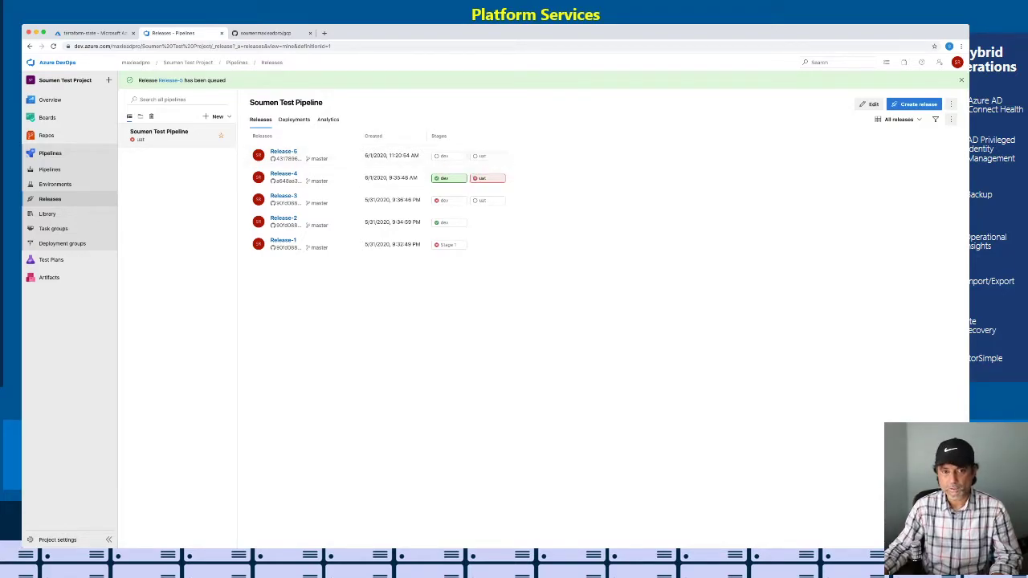
Step: Open the release pipeline's definition and examine its GitHub artifact, continuous deployment trigger and the dev stage's tasks
left_click(870, 104)
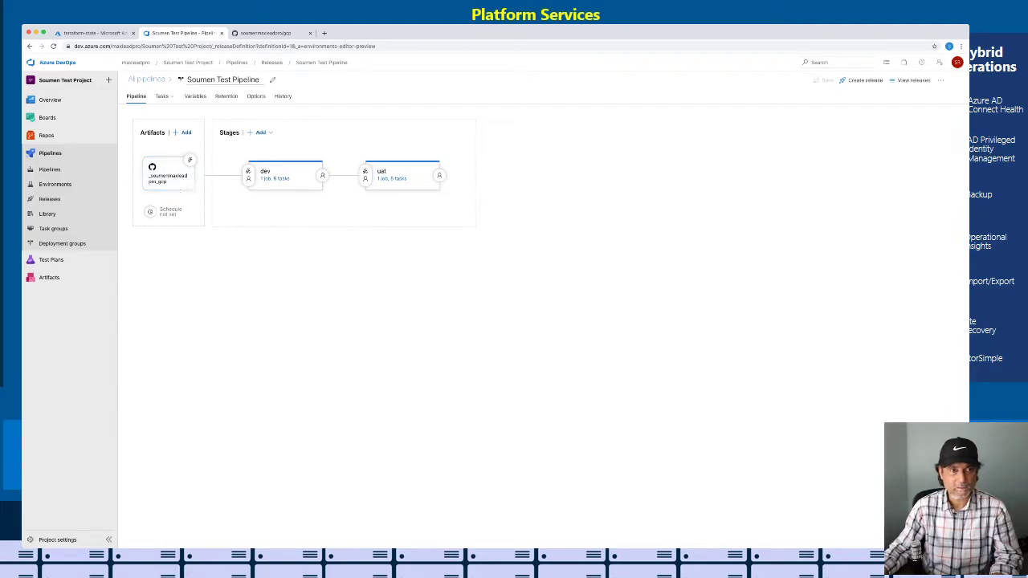
left_click(265, 33)
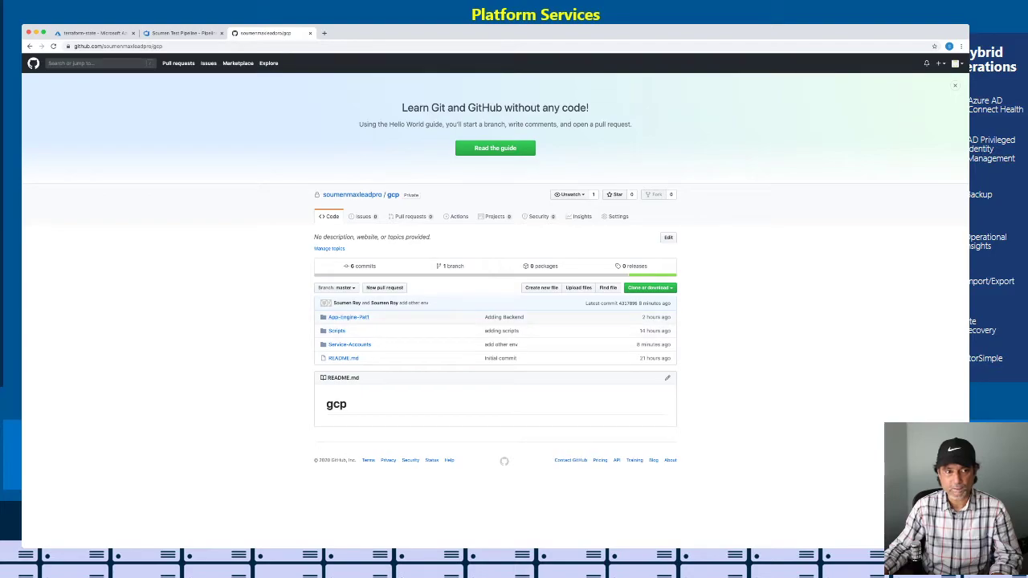
left_click(185, 33)
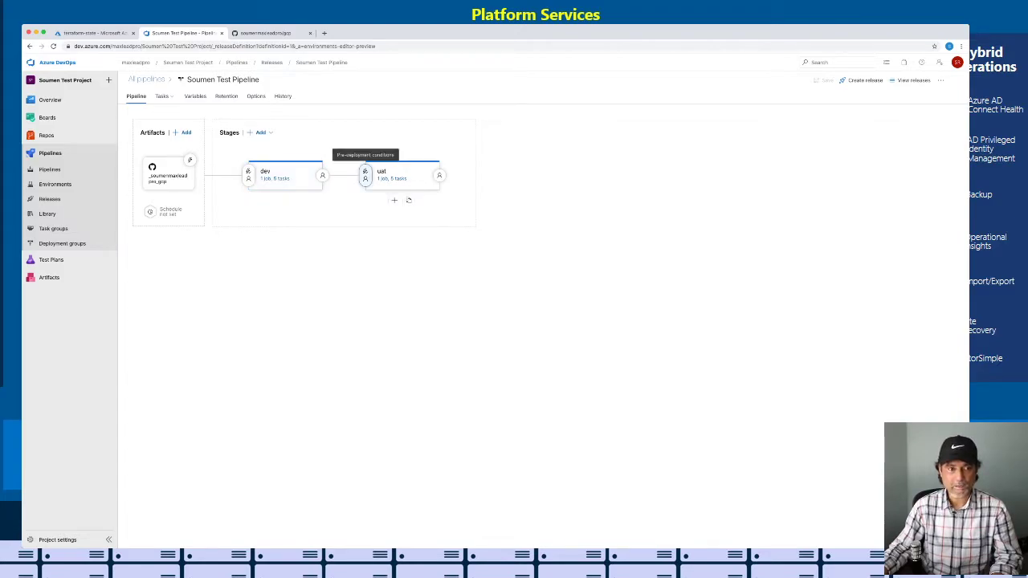
left_click(189, 160)
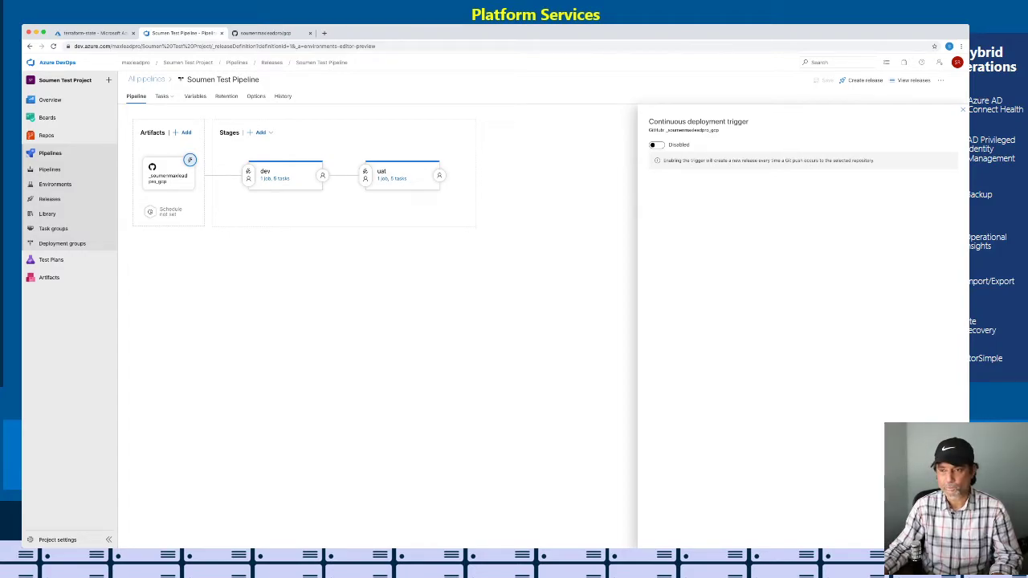
key("Escape")
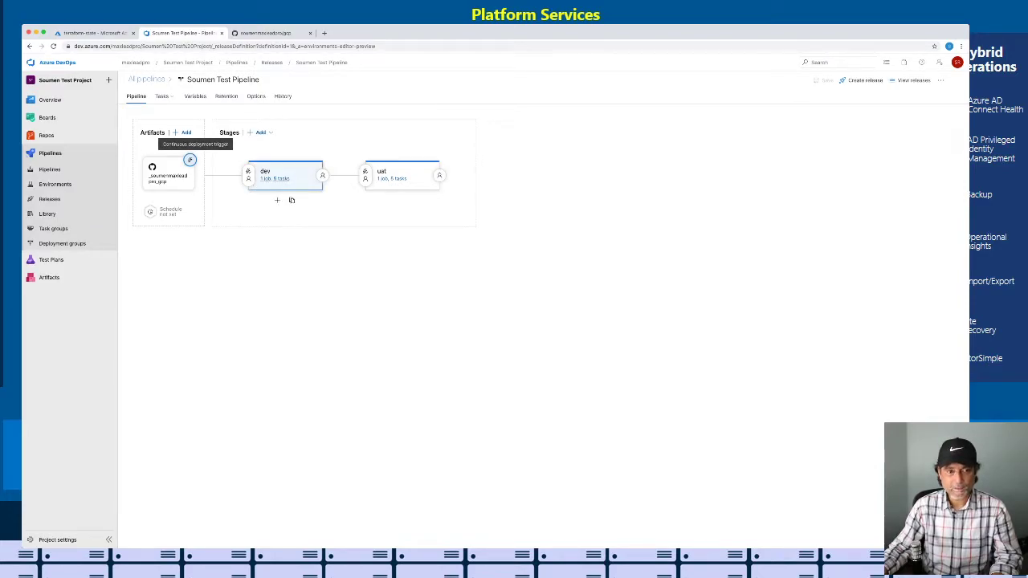
left_click(275, 177)
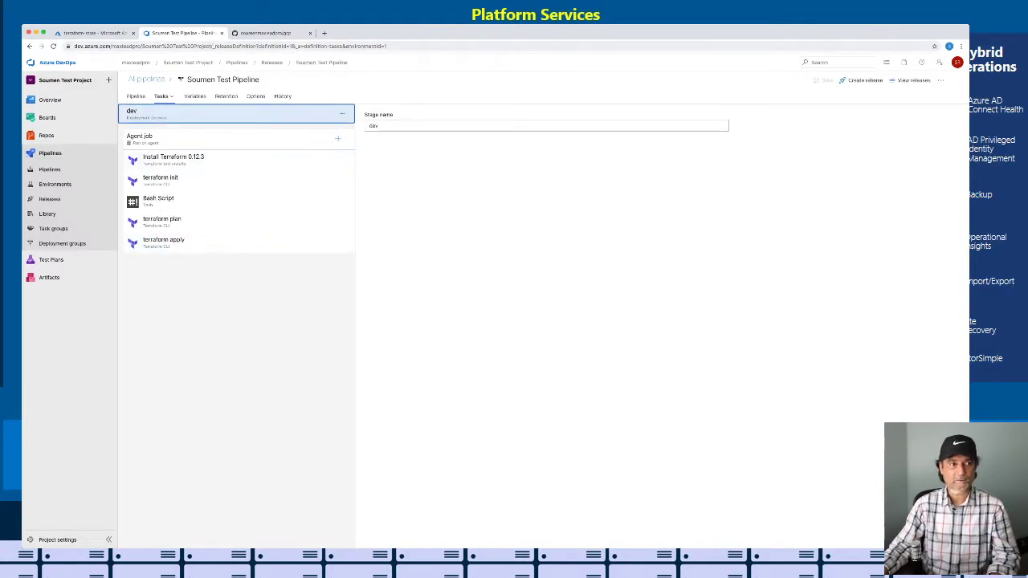
Step: Open the Google Cloud console at console.cloud.google.com in a new browser tab
left_click(323, 33)
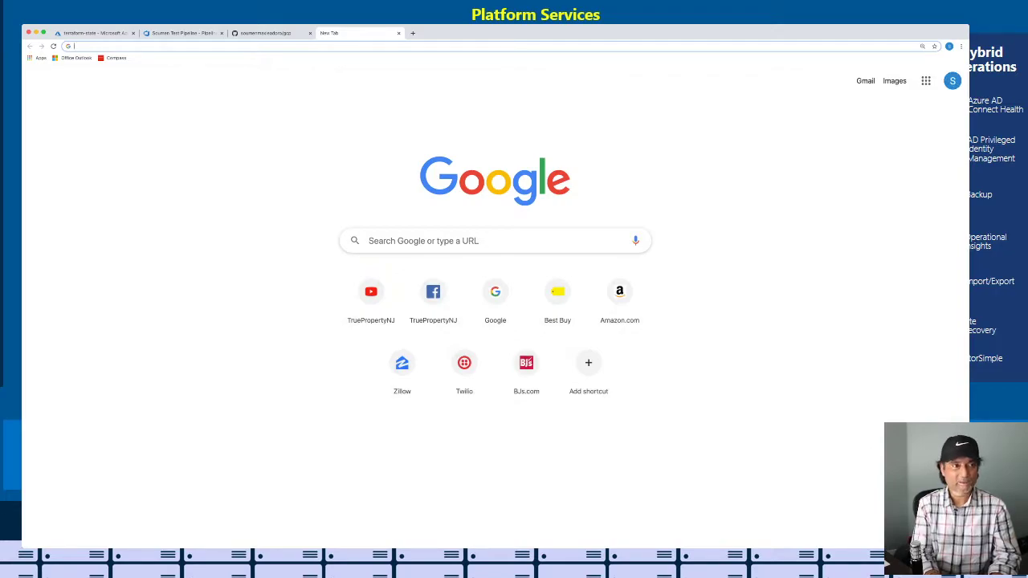
type("console.cloud.google.com")
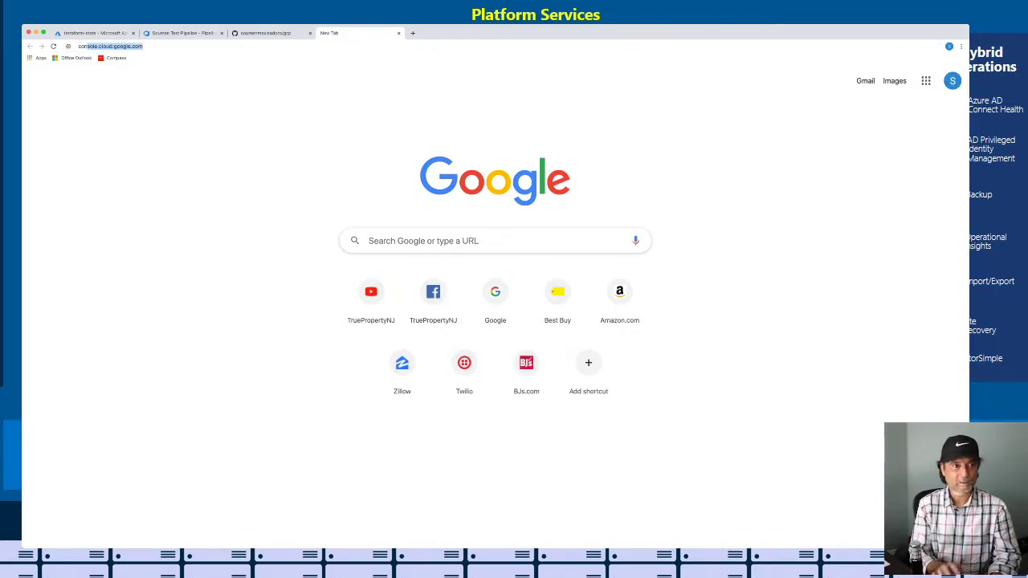
key("Return")
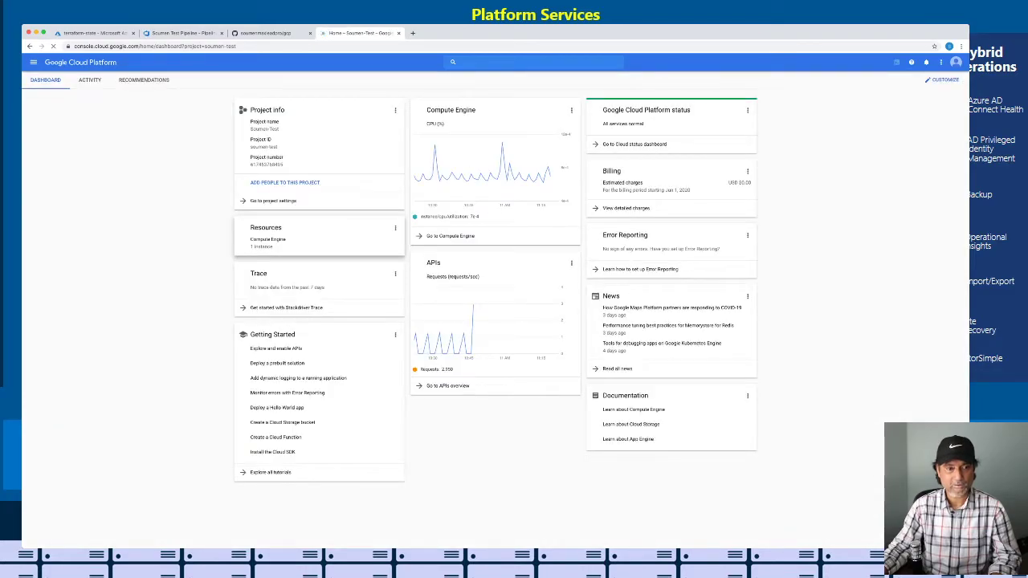
Step: Open the Compute Engine VM instances list in Google Cloud, and switch to Azure DevOps to bring up the test pipeline's releases
left_click(270, 242)
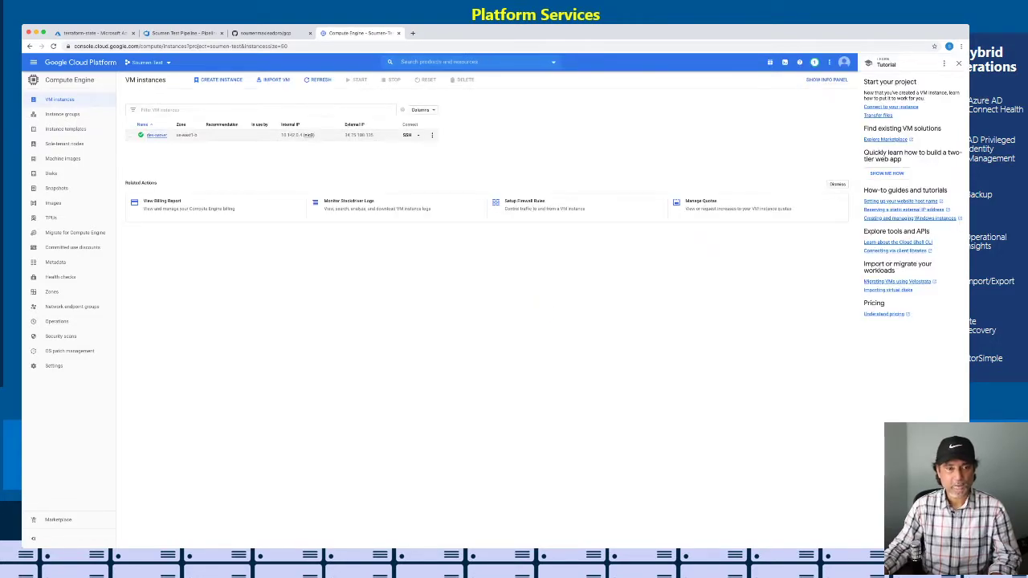
left_click(181, 33)
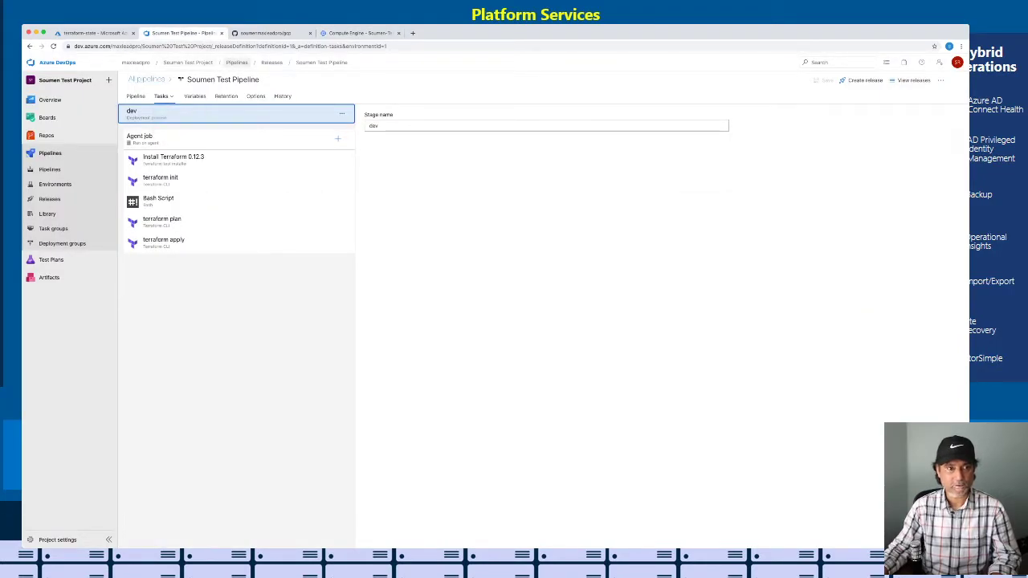
left_click(237, 61)
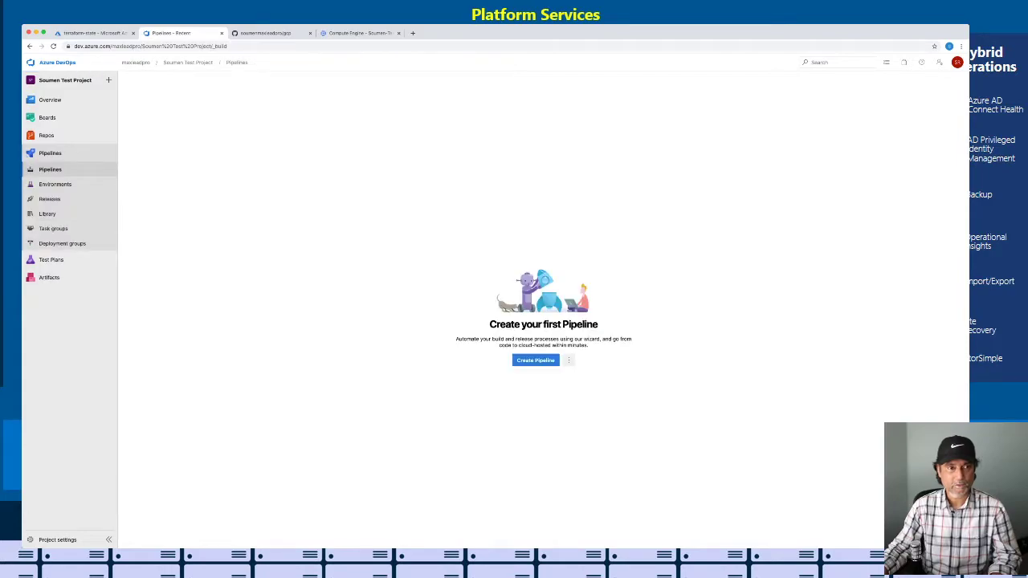
left_click(188, 62)
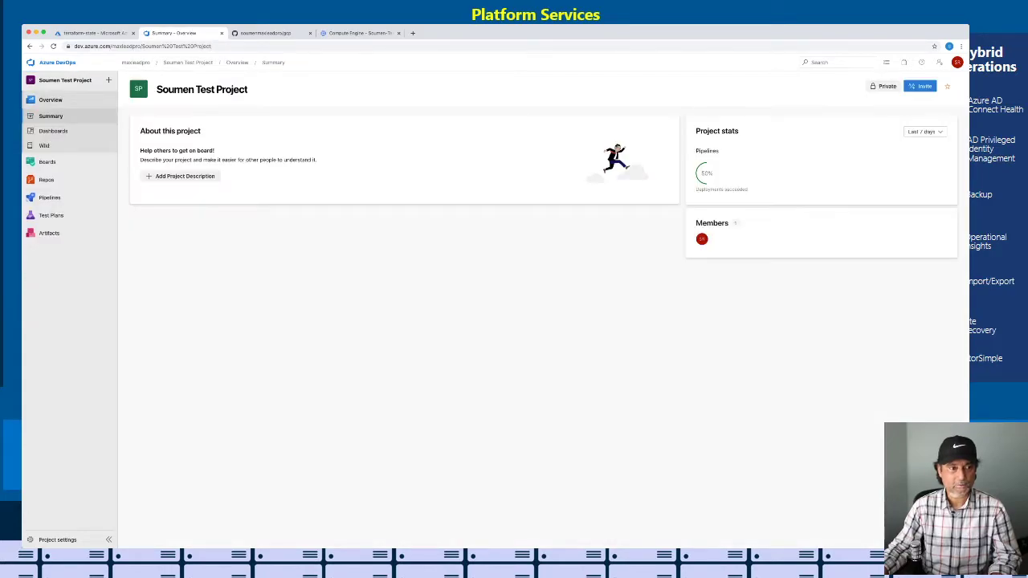
mouse_move(49, 197)
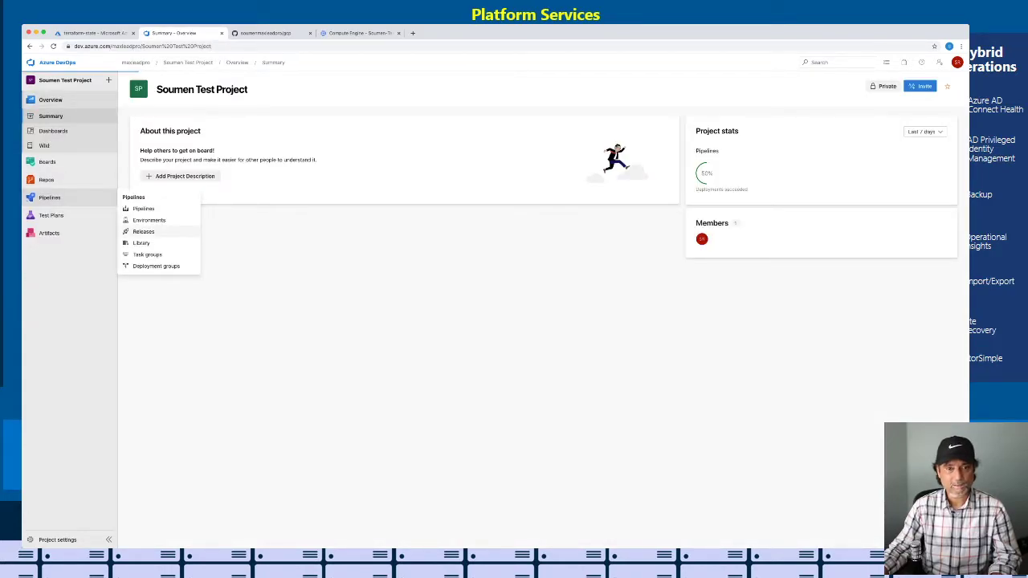
left_click(143, 231)
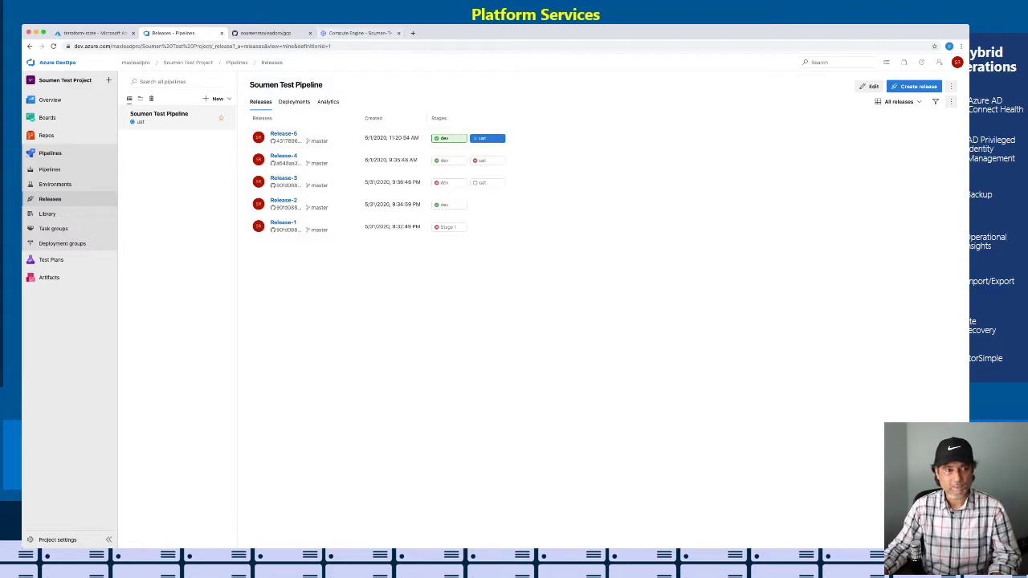
Step: Check the latest release's uat stage logs in Azure DevOps and refresh the VM instances list in the Google Cloud console
left_click(359, 33)
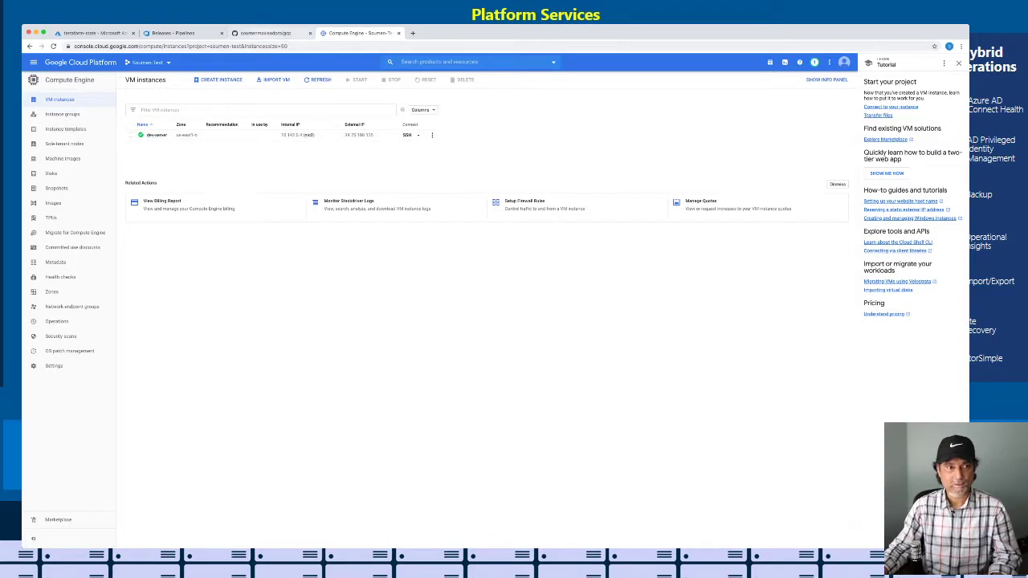
key("ctrl+shift+Tab")
key("ctrl+shift+Tab")
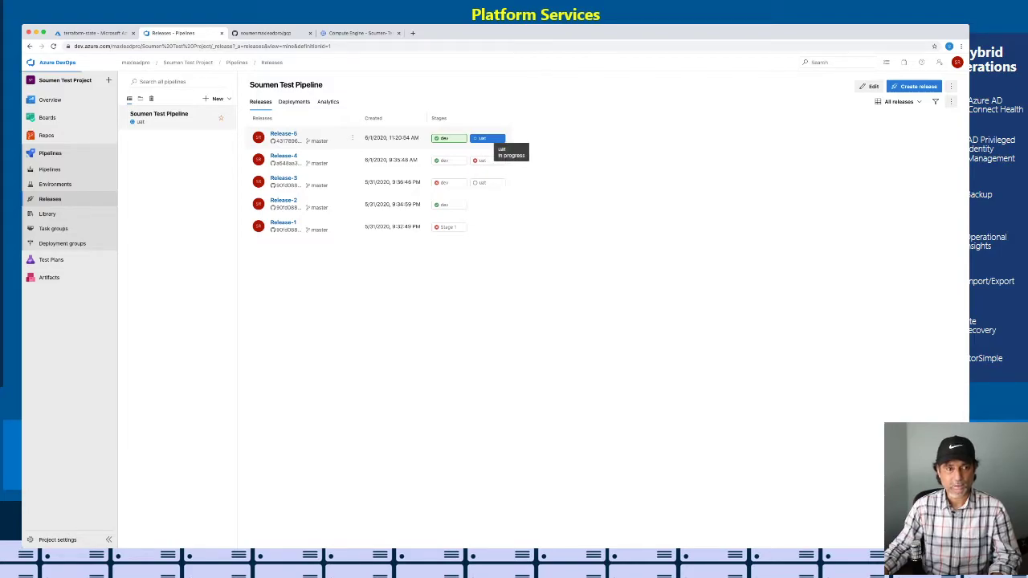
left_click(486, 139)
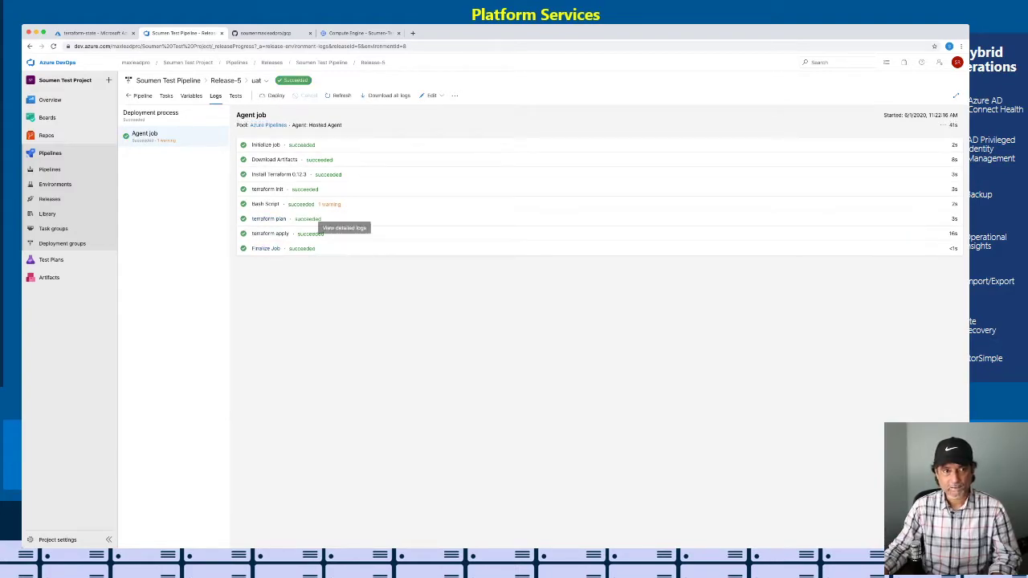
key("super+4")
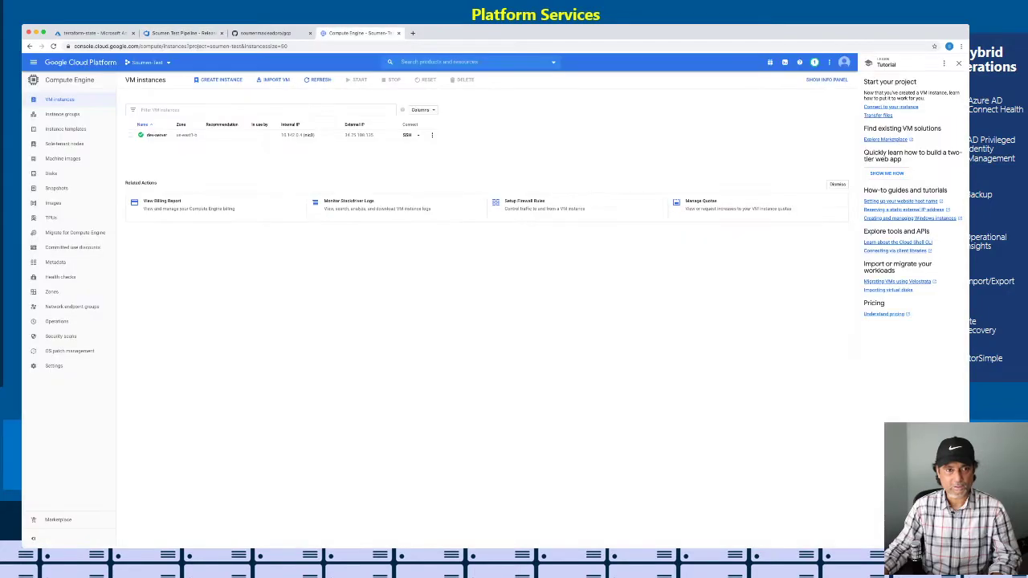
left_click(318, 79)
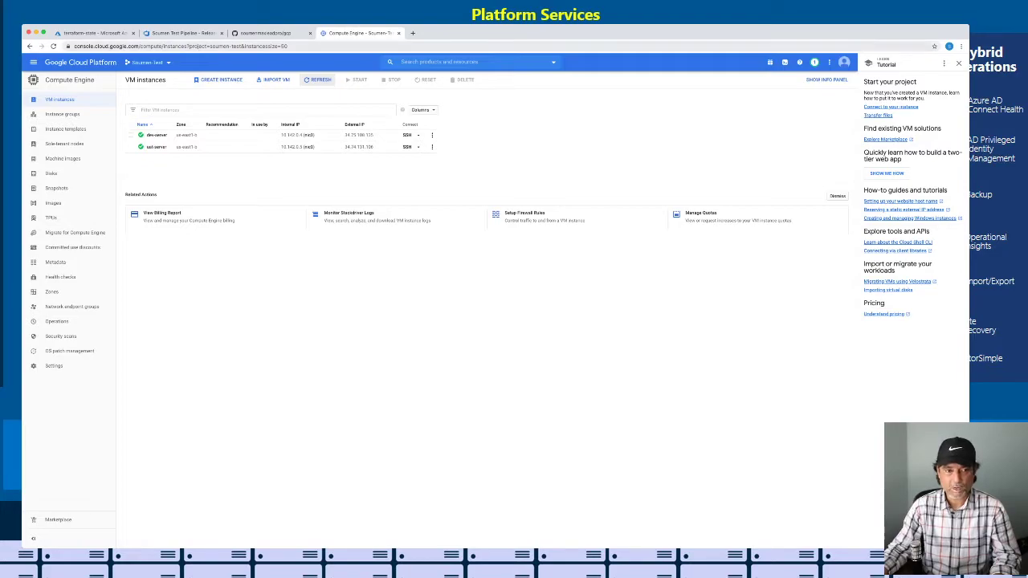
Step: Back in Azure DevOps, view the latest release's stage overview and open the test pipeline's definition for editing
left_click(180, 33)
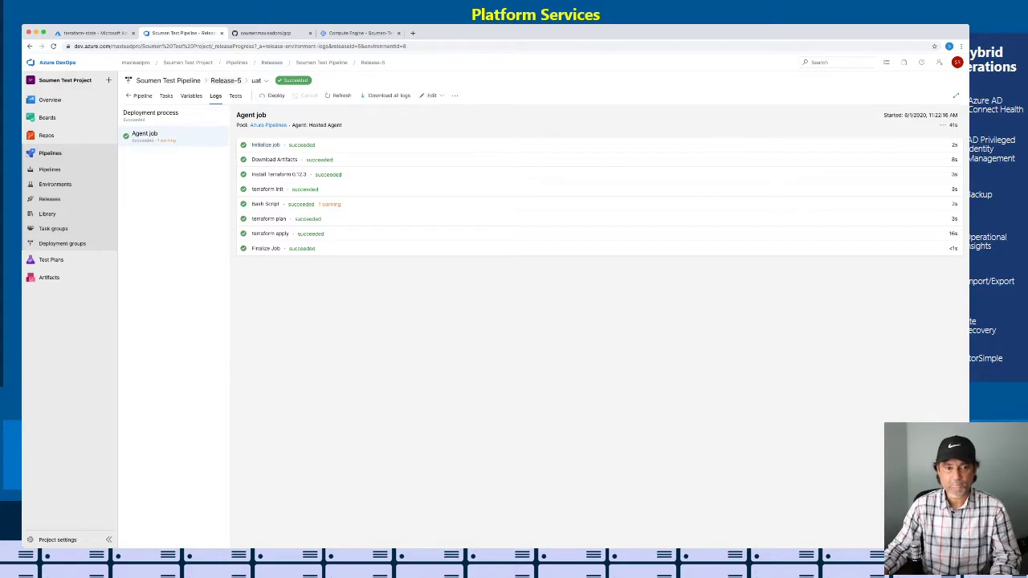
left_click(226, 81)
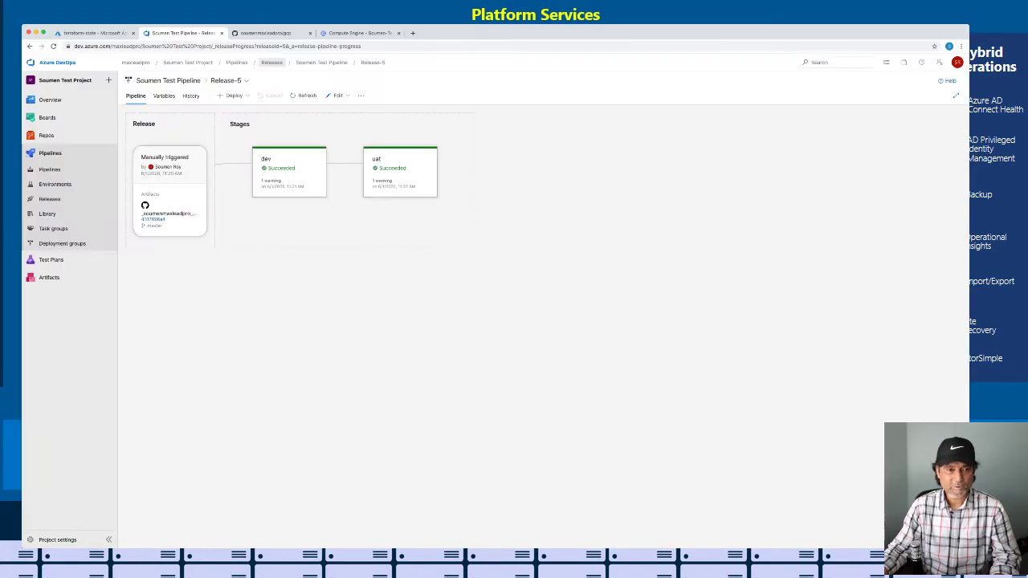
left_click(271, 62)
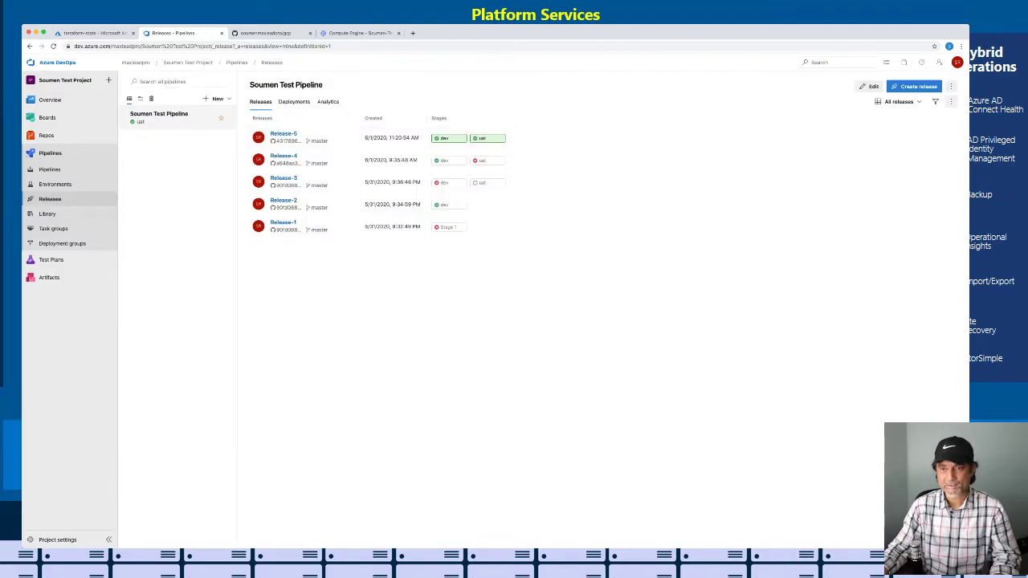
left_click(870, 86)
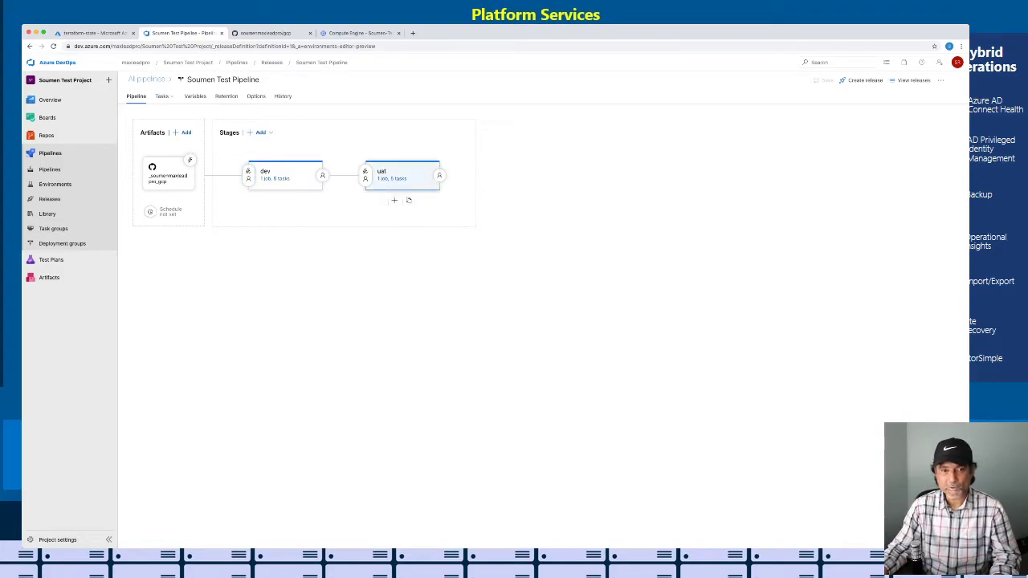
Step: Clone the uat stage and name the copy prod
left_click(426, 200)
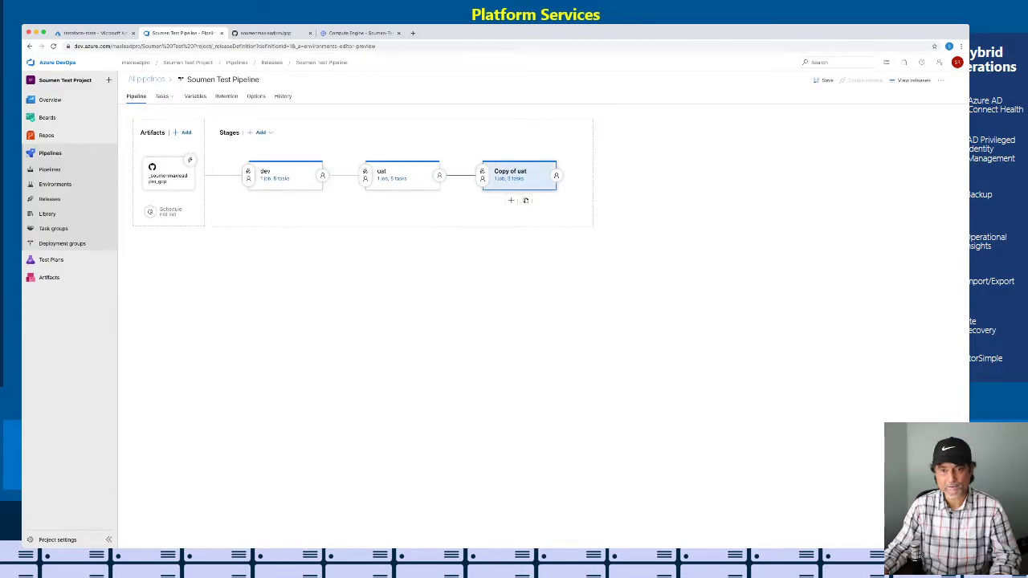
left_click(514, 172)
double_click(676, 175)
key("super+a")
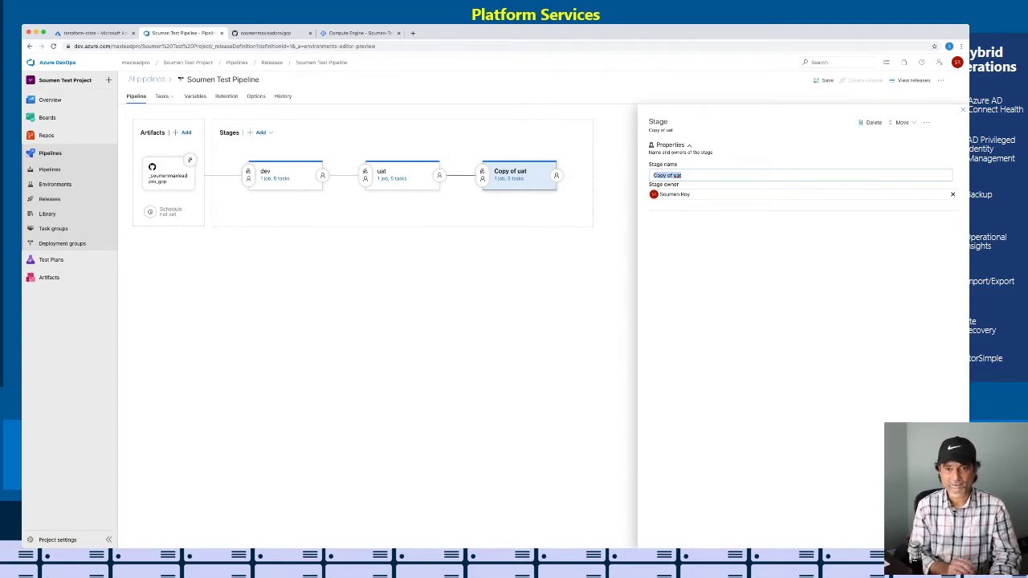
type("prd")
type("d")
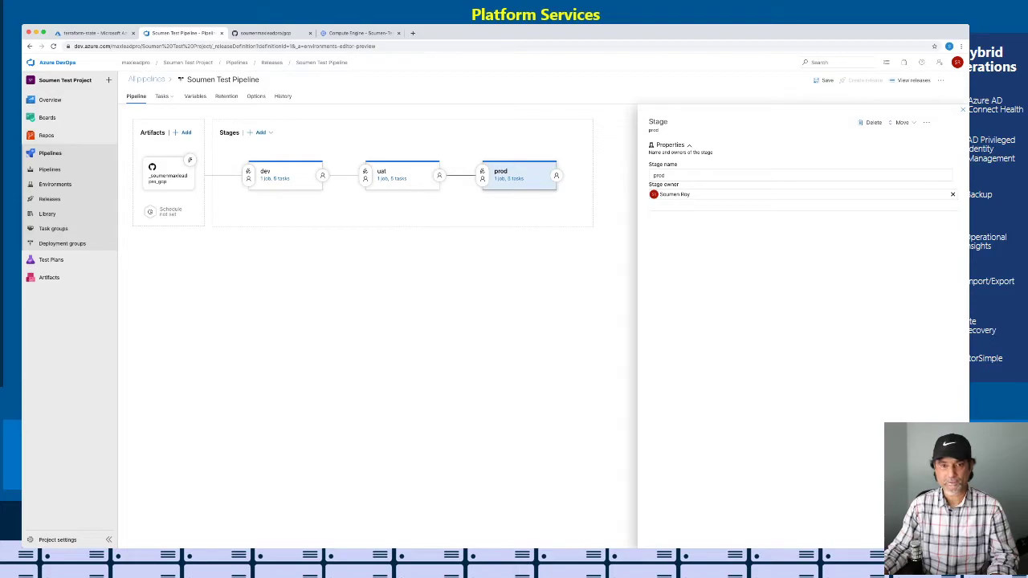
left_click(963, 110)
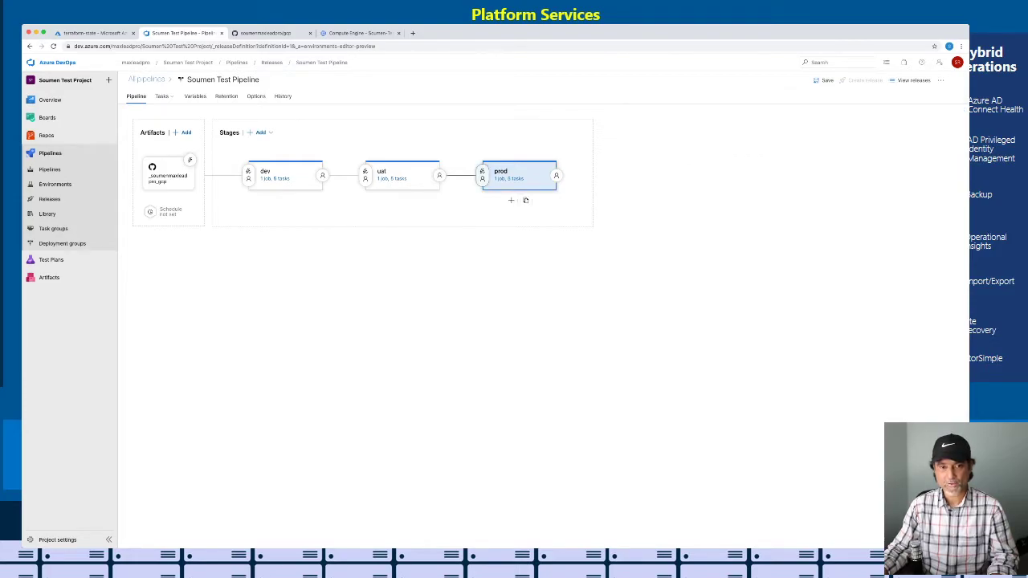
Step: Examine the prod stage's pre-deployment conditions and the state files in the terraform-state container in the Azure portal
left_click(482, 173)
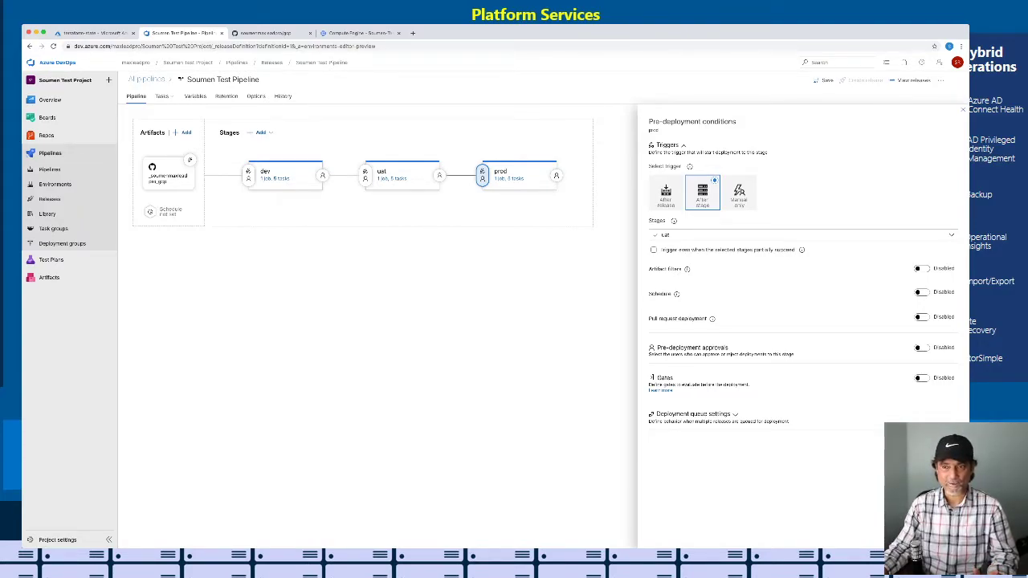
left_click(481, 172)
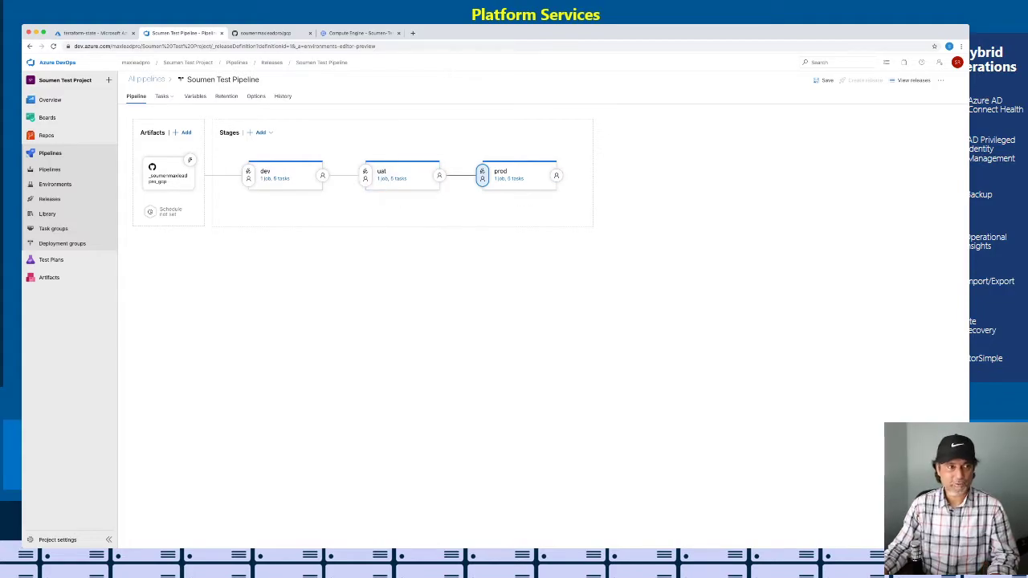
left_click(98, 33)
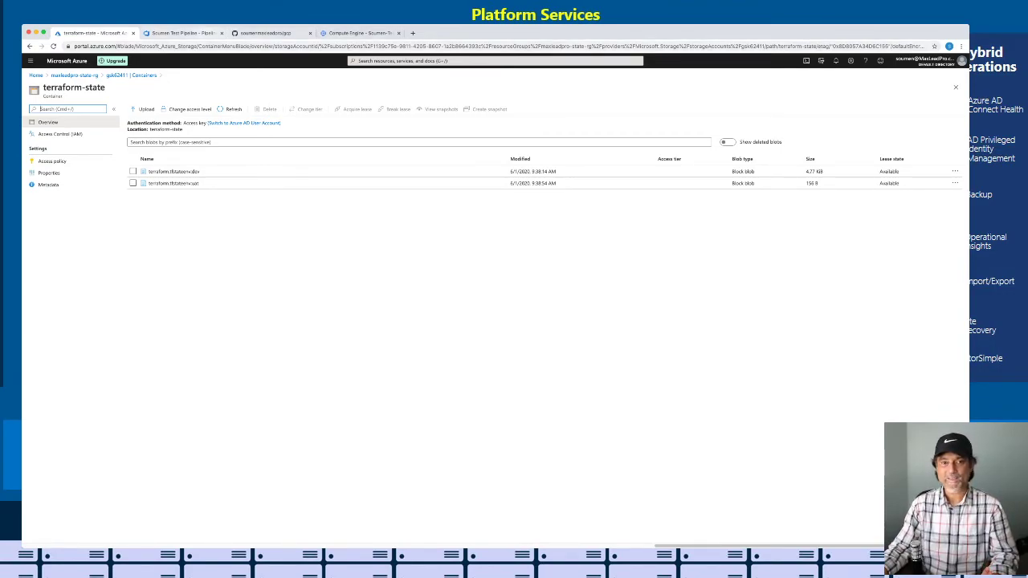
Step: Back in Azure DevOps, save the pipeline with the comment "Added Production Environment"
left_click(183, 33)
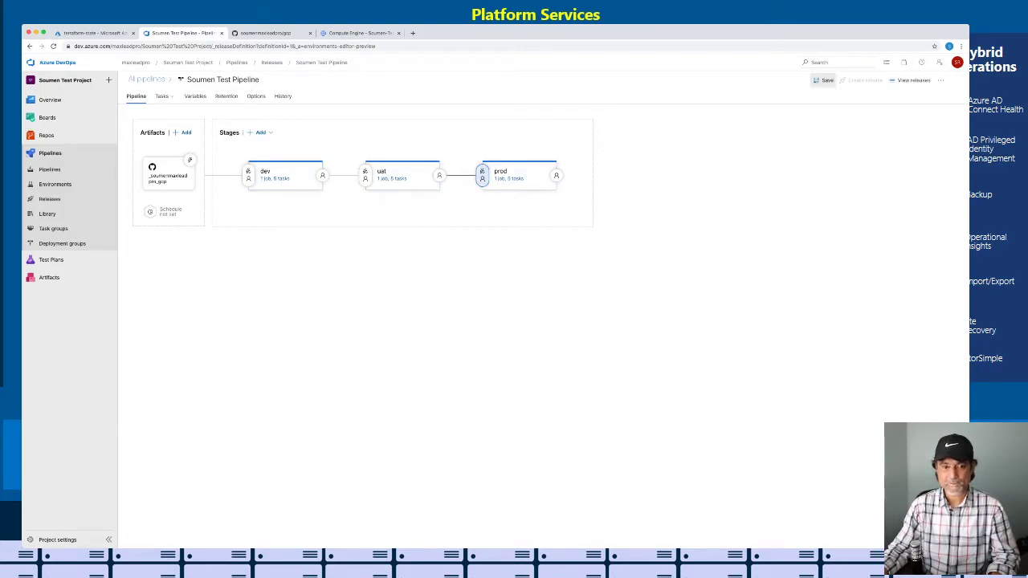
left_click(823, 79)
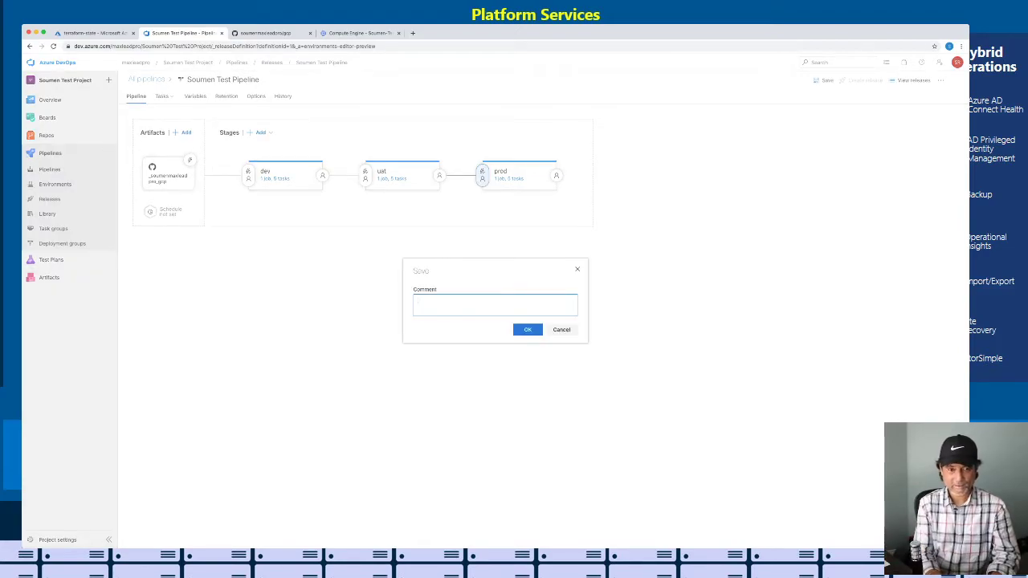
type("Added Pr")
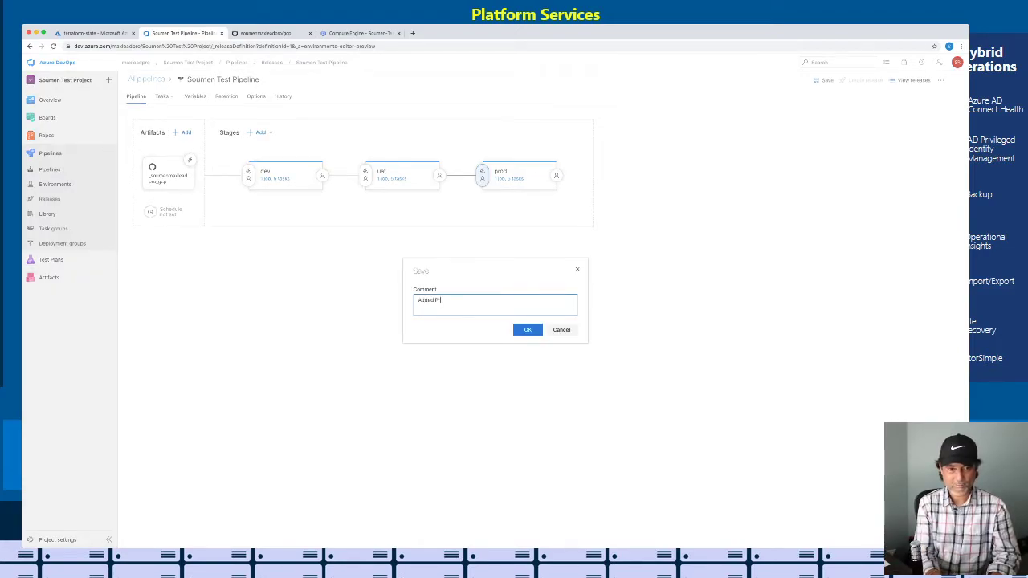
type("oduction Environment")
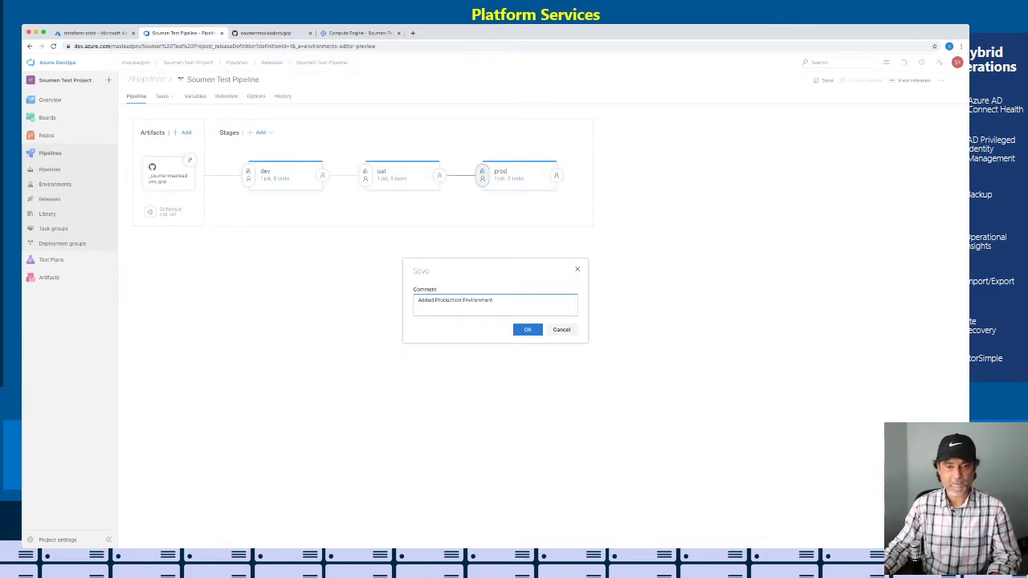
left_click(527, 329)
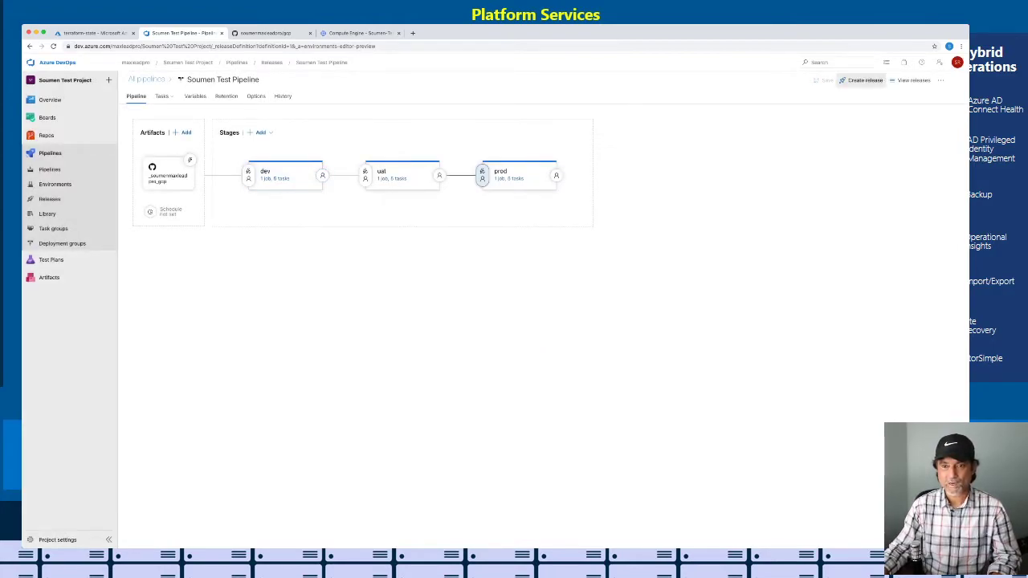
Step: Create a new release of the pipeline with the default settings and open that release
left_click(865, 80)
left_click(725, 535)
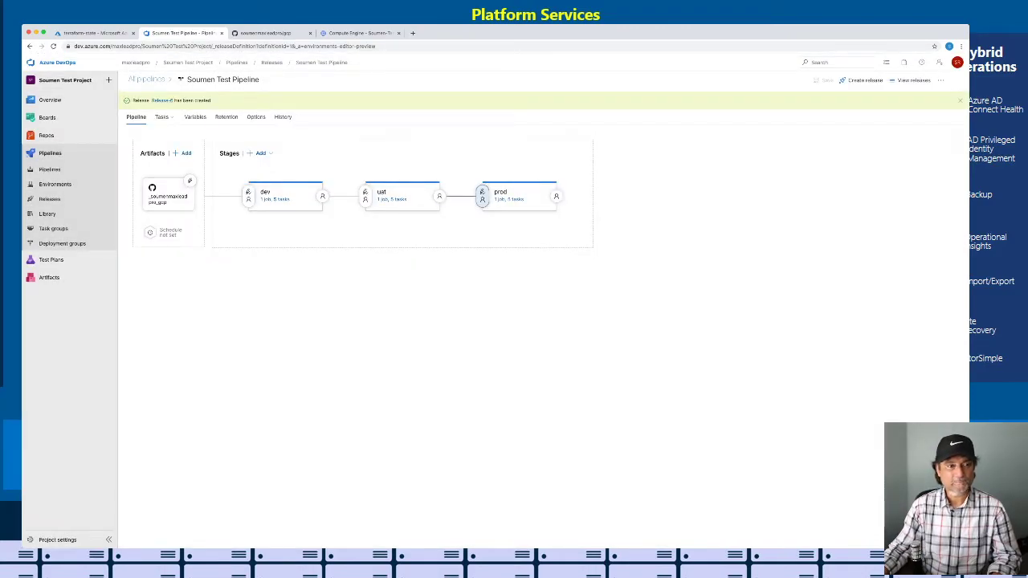
left_click(163, 100)
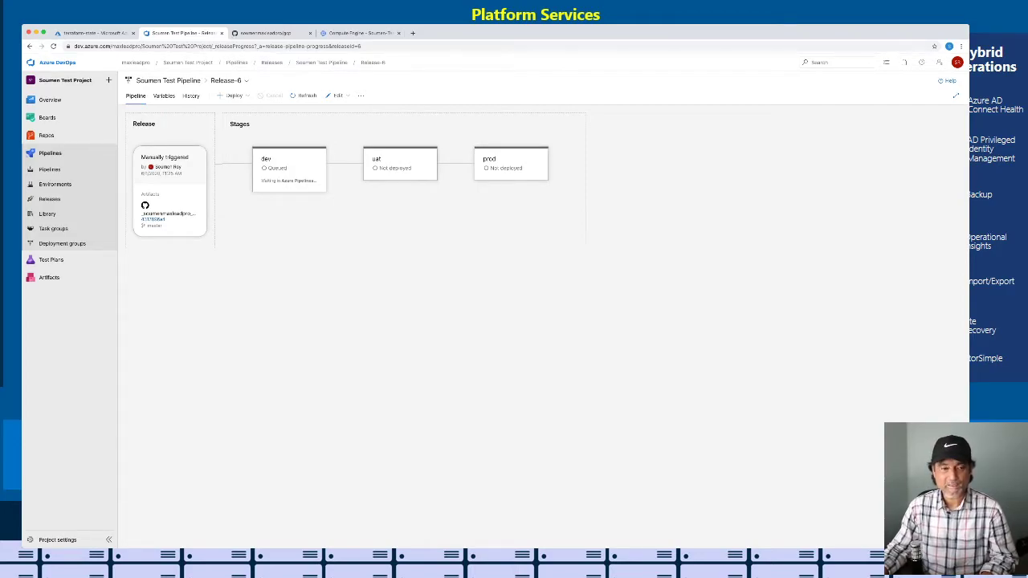
Step: Monitor the new release's dev stage logs, check the terraform-state container in the Azure portal, and return to the release's stage overview
mouse_move(278, 169)
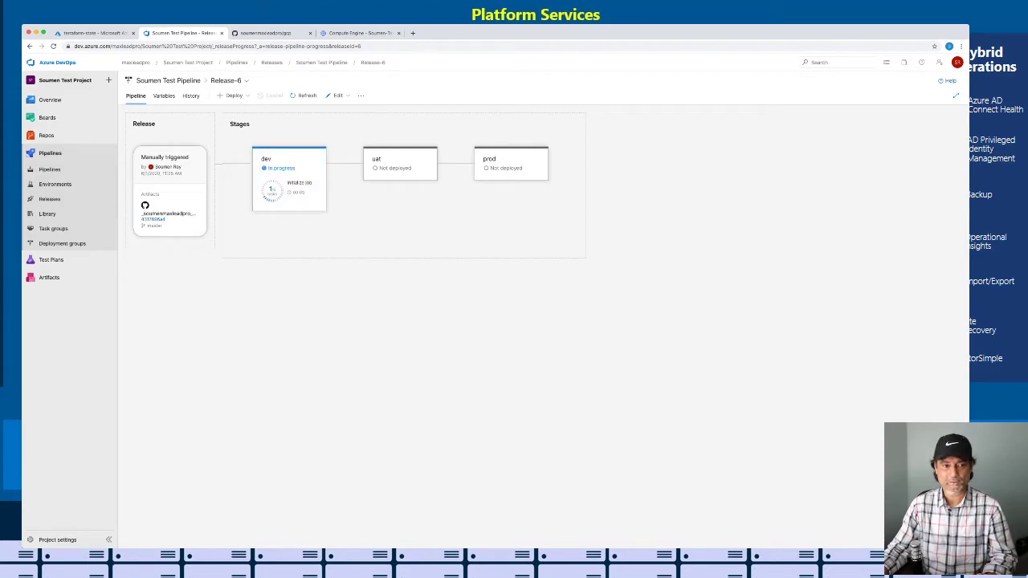
left_click(273, 186)
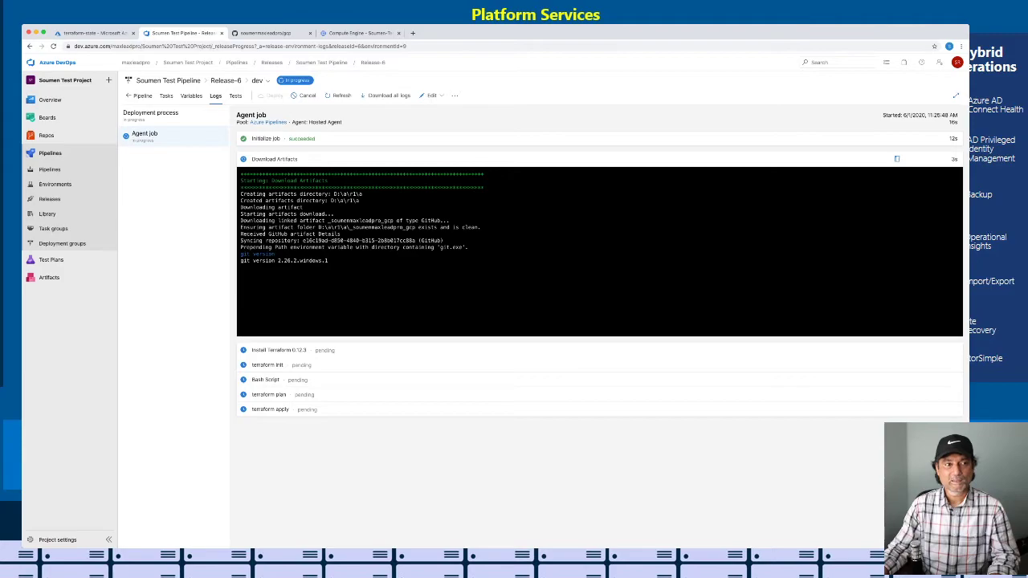
left_click(94, 33)
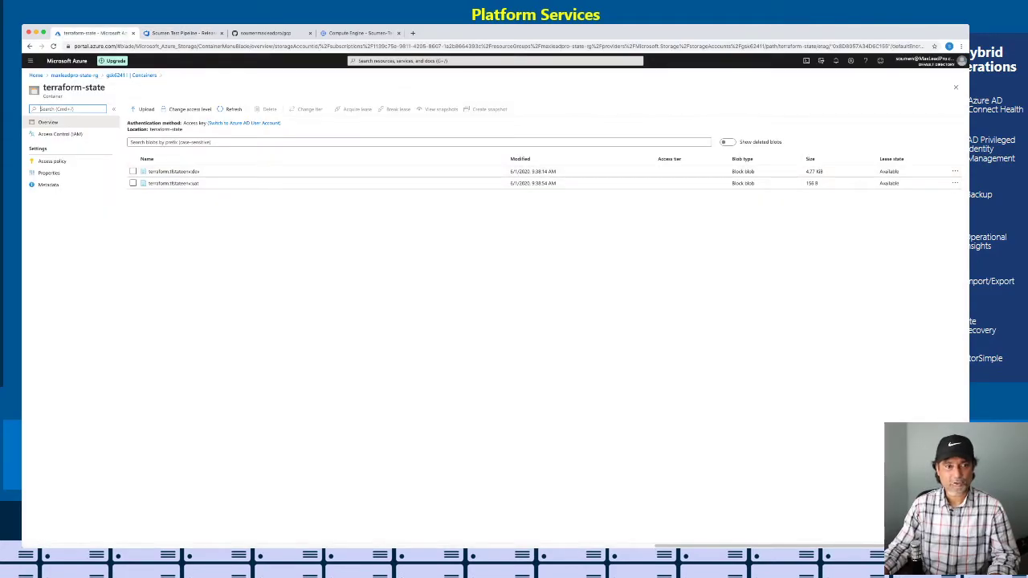
left_click(181, 33)
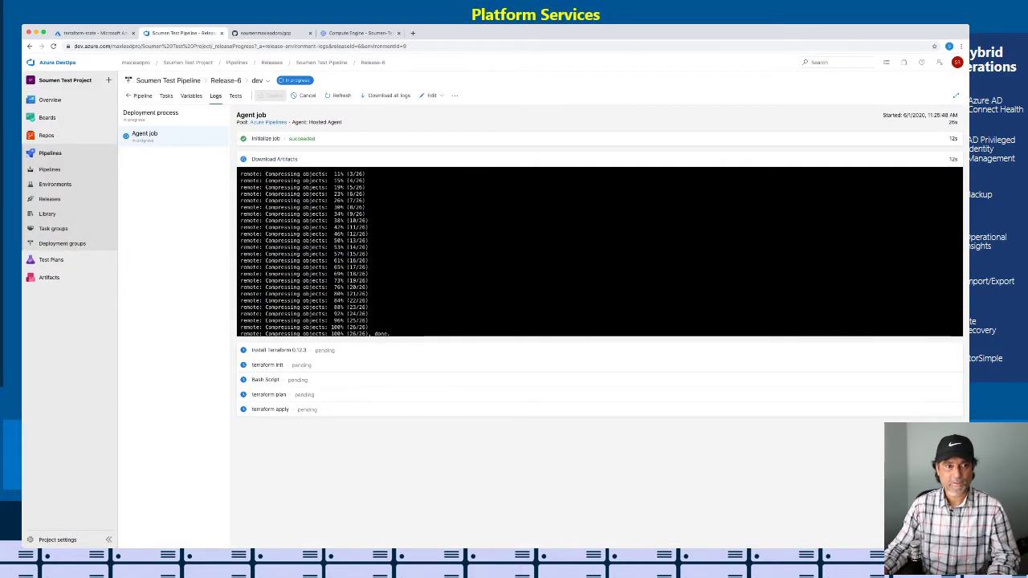
left_click(261, 80)
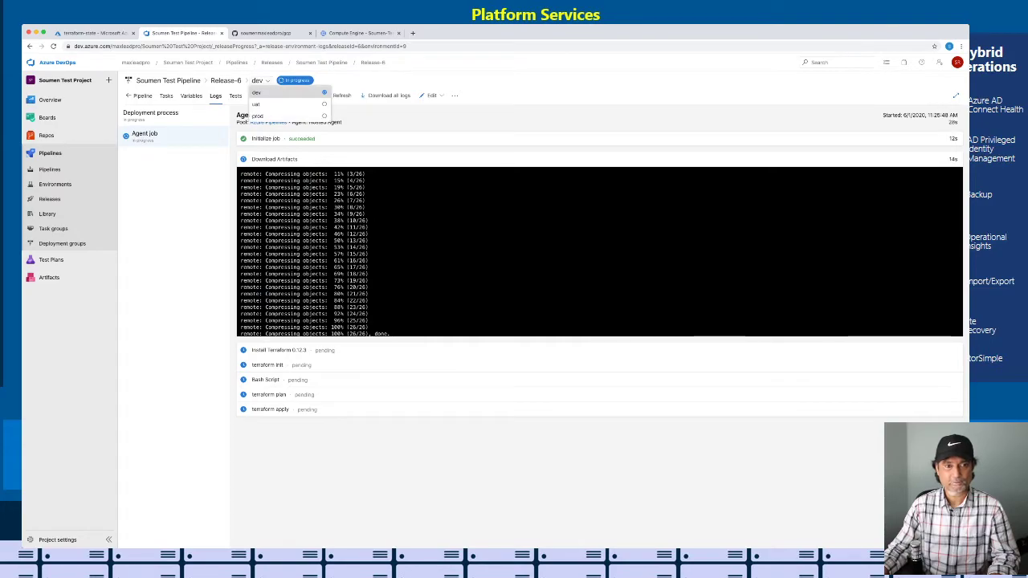
left_click(226, 81)
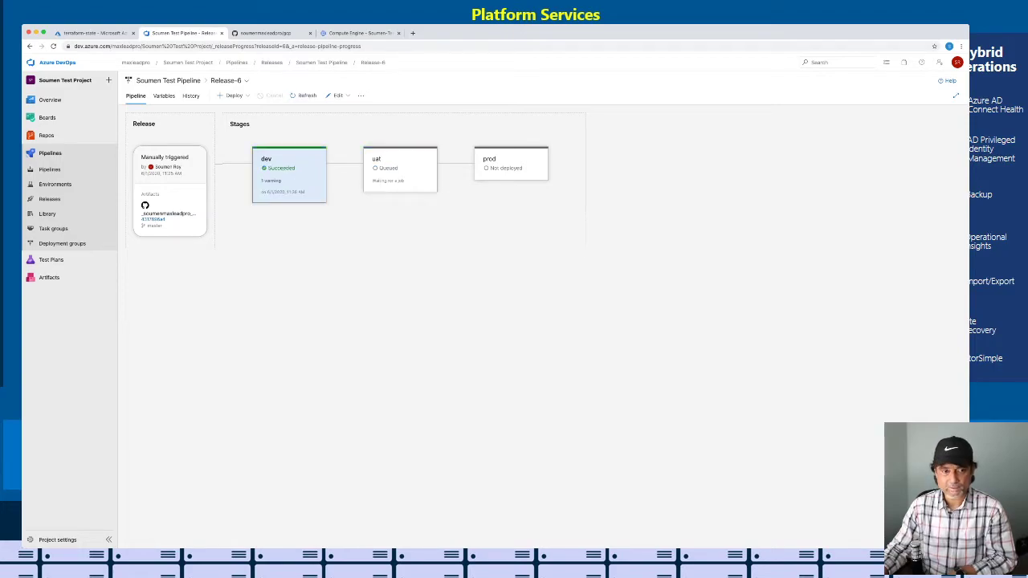
Step: Monitor the release's uat stage in Azure DevOps, and refresh the terraform-state container in the Azure portal to check its state files
mouse_move(281, 168)
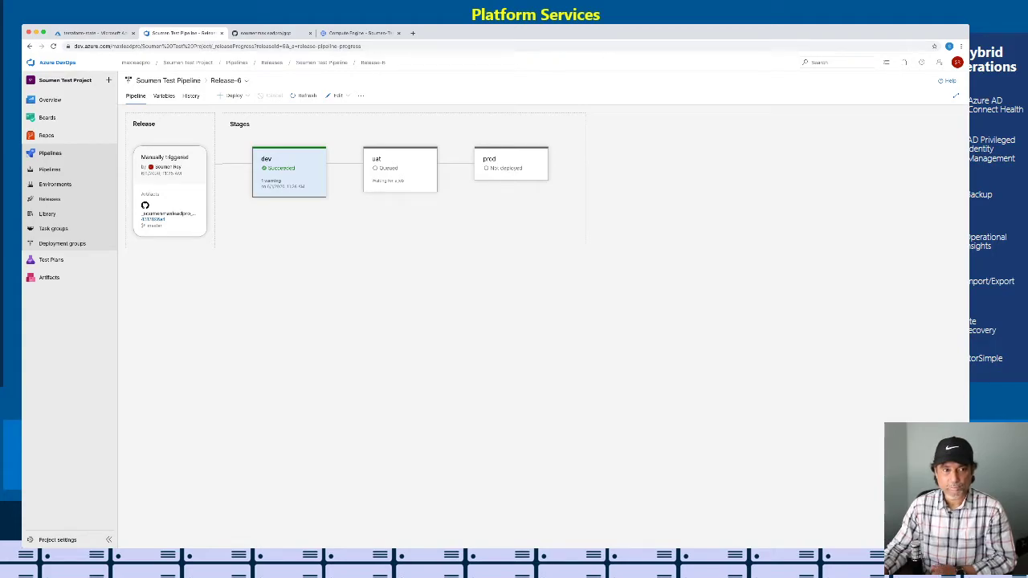
mouse_move(389, 168)
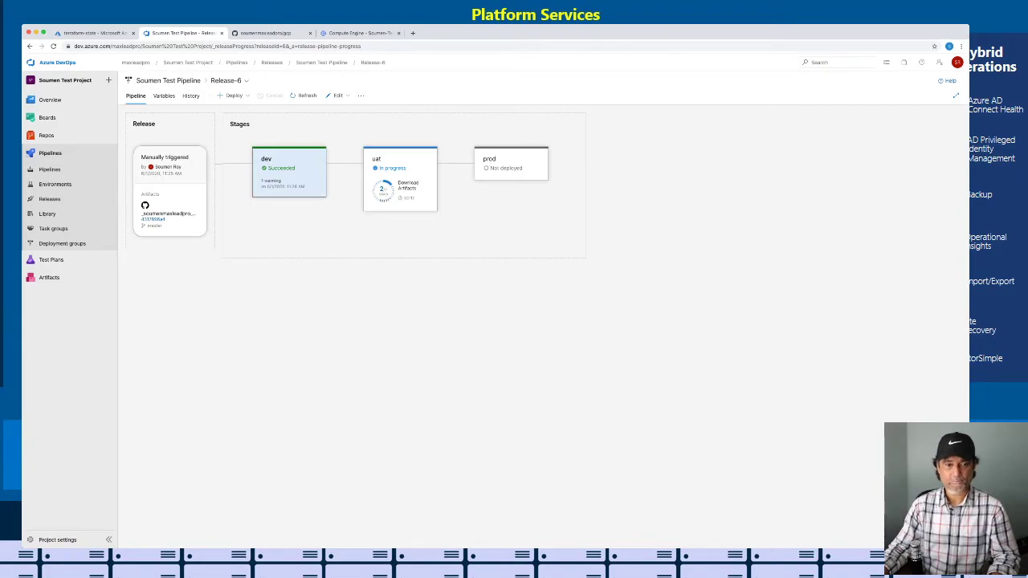
left_click(266, 33)
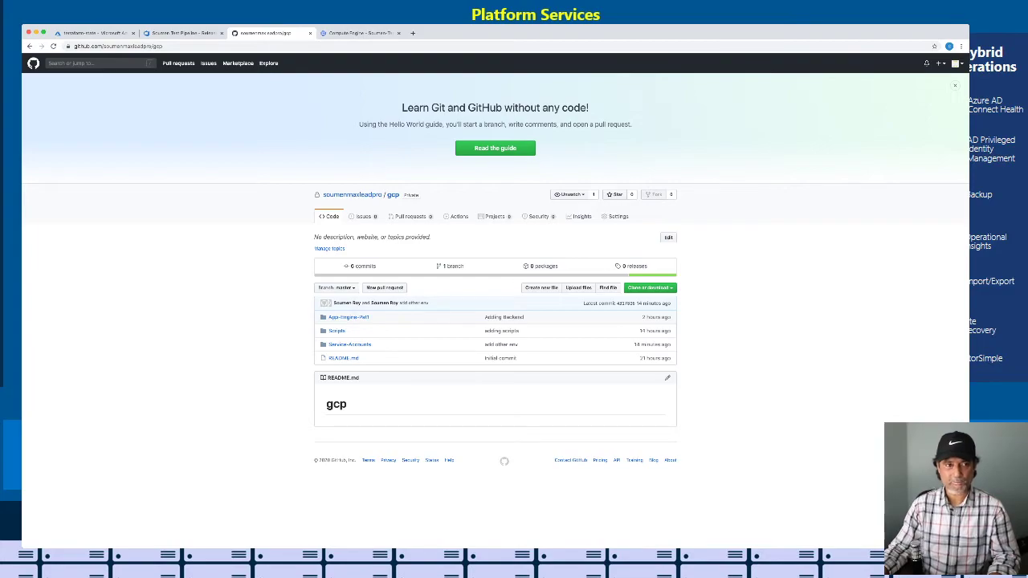
left_click(185, 33)
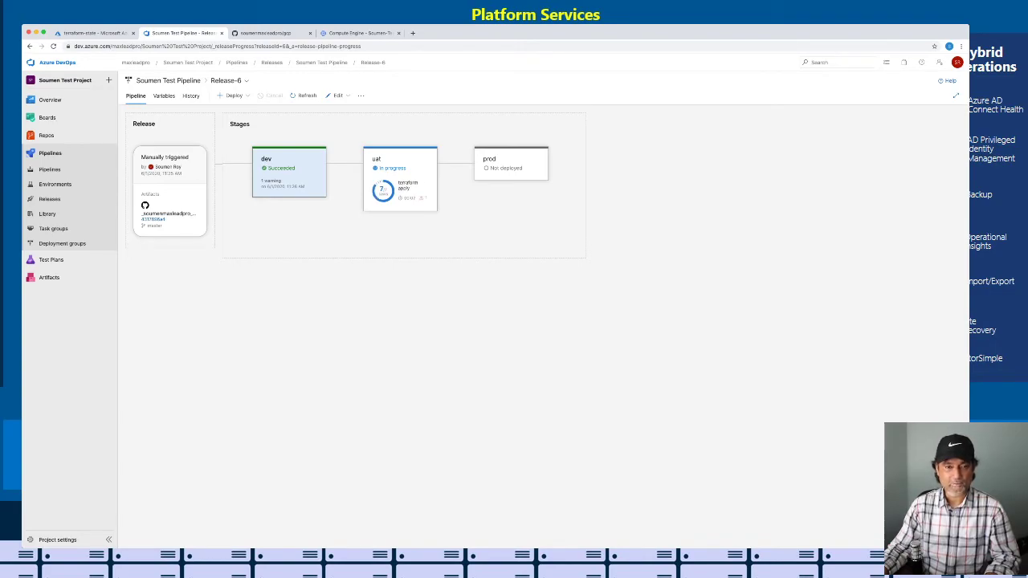
mouse_move(394, 168)
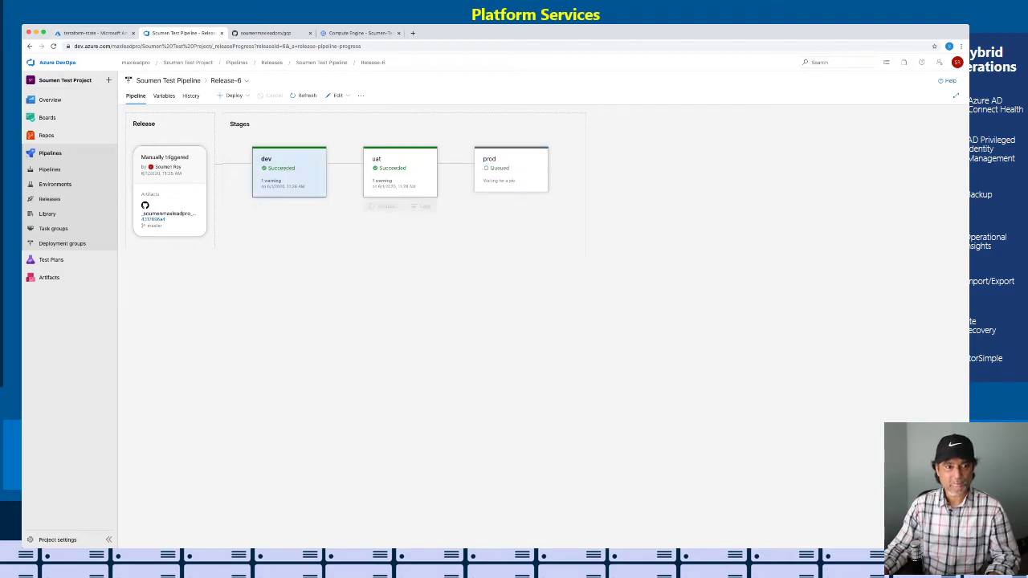
left_click(95, 33)
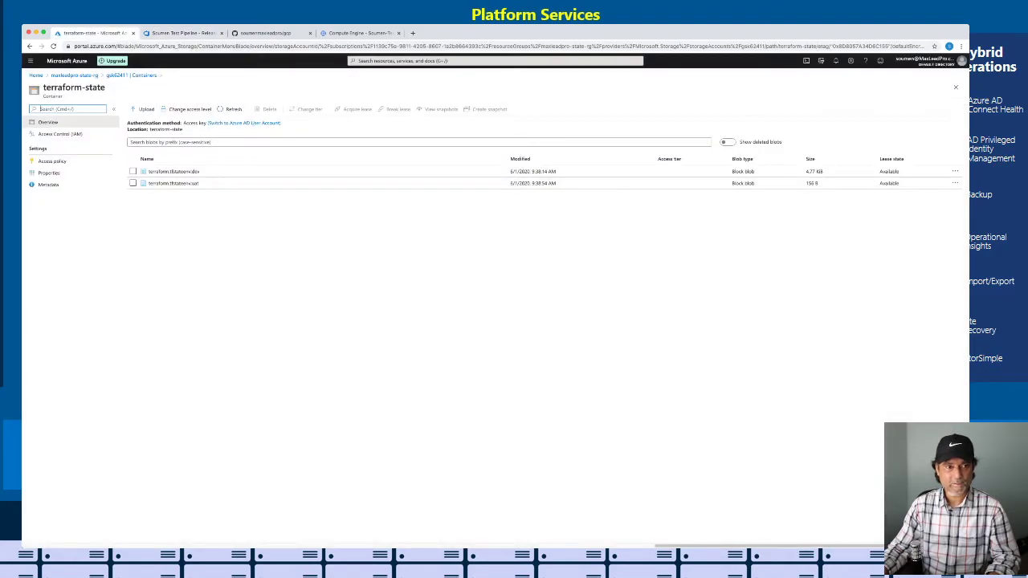
left_click(231, 110)
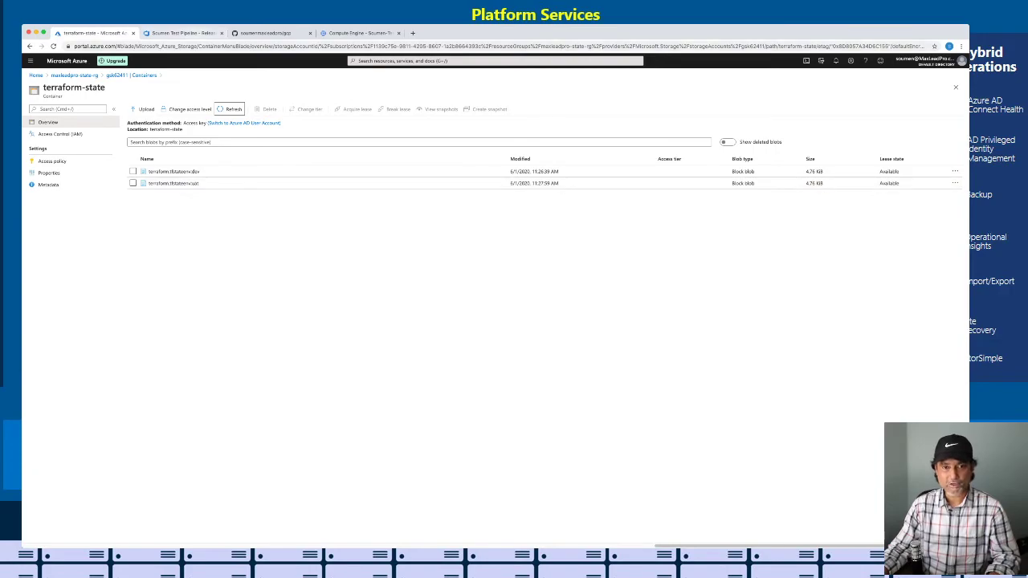
Step: Back in Azure DevOps, open the prod stage's logs and monitor the agent job, checking the Google Cloud VM instances meanwhile
left_click(183, 33)
mouse_move(510, 170)
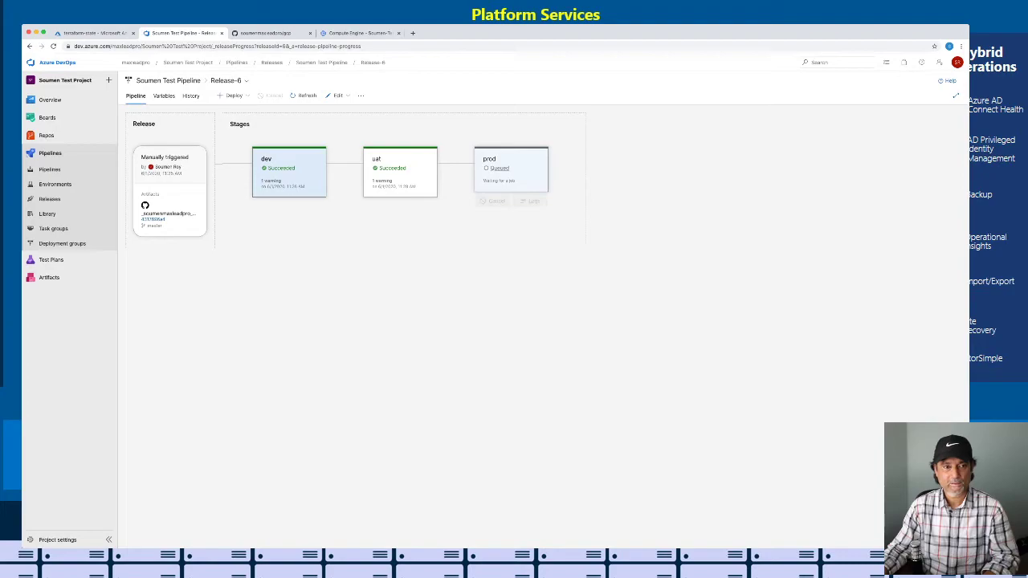
left_click(530, 201)
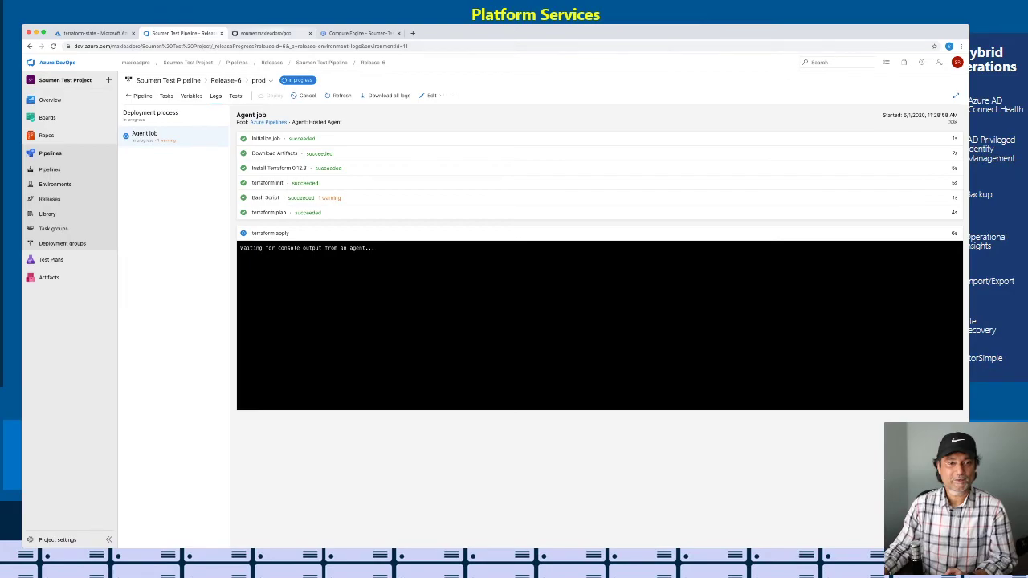
key("ctrl+Tab")
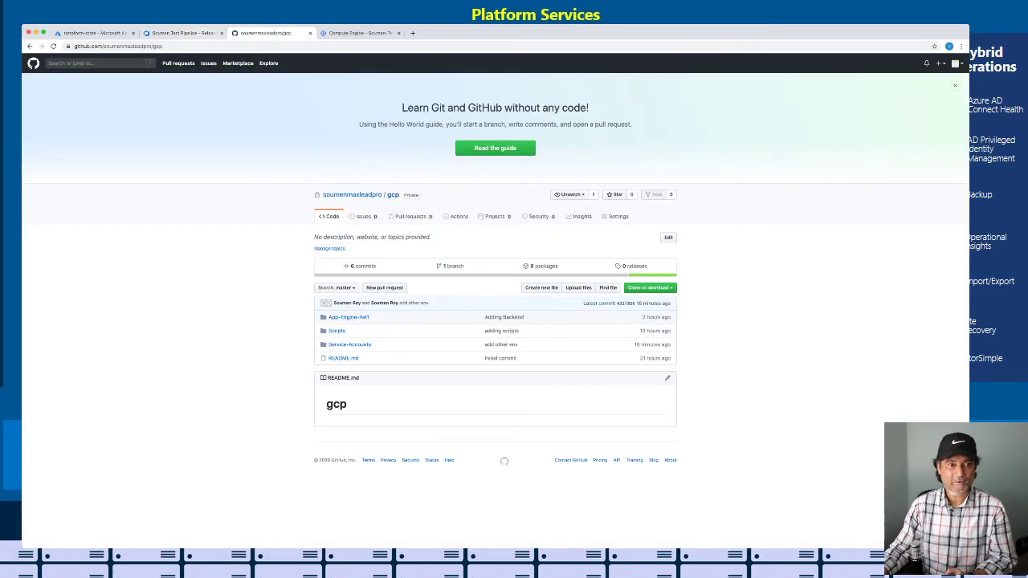
key("ctrl+Tab")
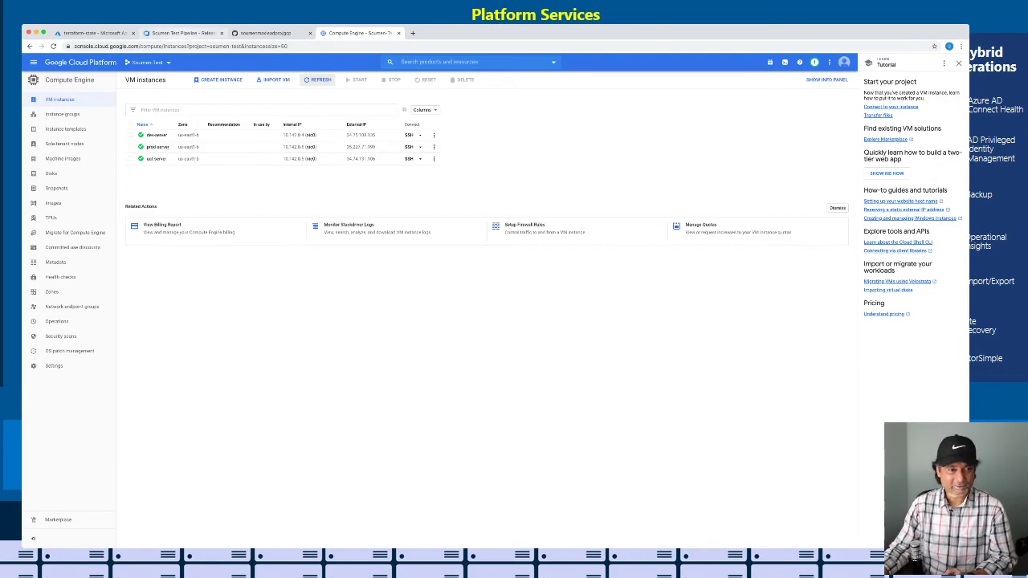
left_click(184, 33)
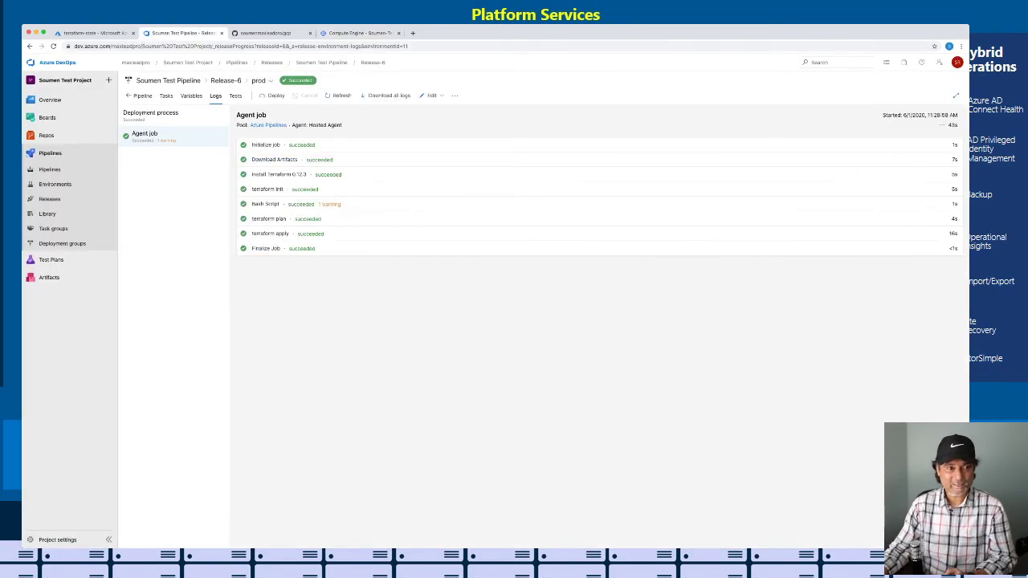
Step: Examine the VM instances in Google Cloud Compute Engine, and refresh the terraform-state container's blob list in the Azure portal
left_click(359, 33)
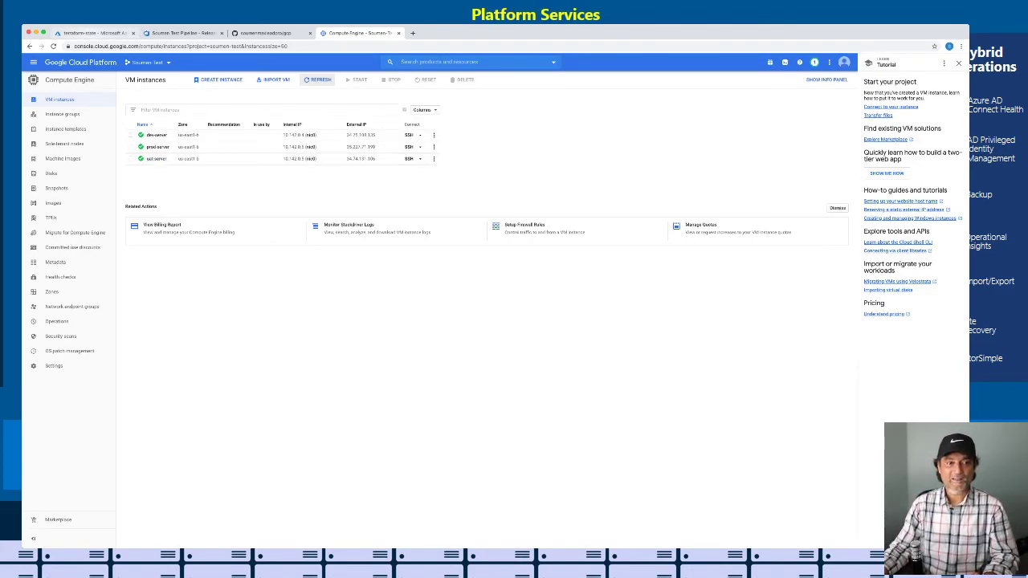
left_click(90, 33)
left_click(230, 109)
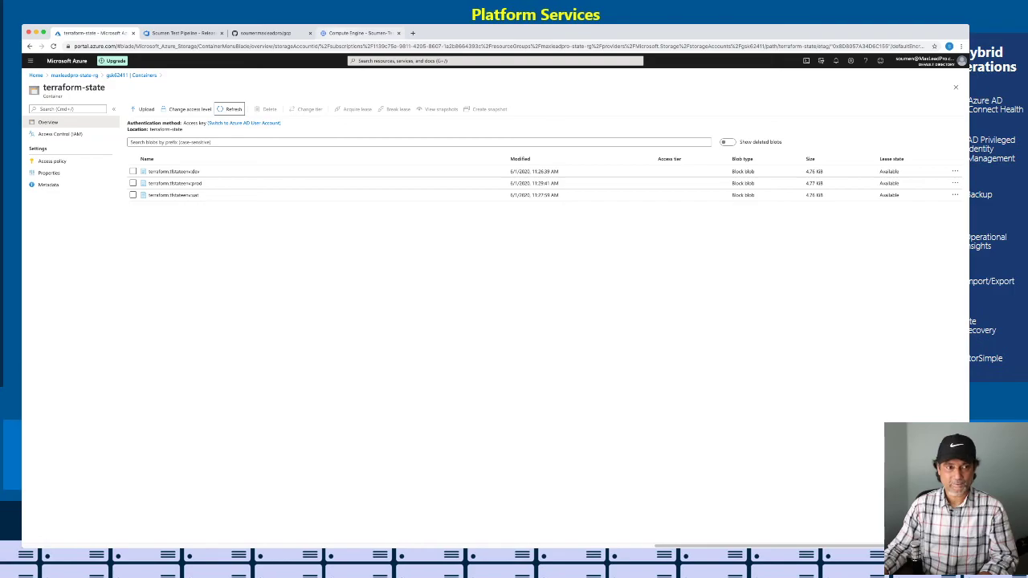
Step: Return to Azure DevOps, open Soumen Test Pipeline for editing, and display the dev stage's tasks
left_click(183, 33)
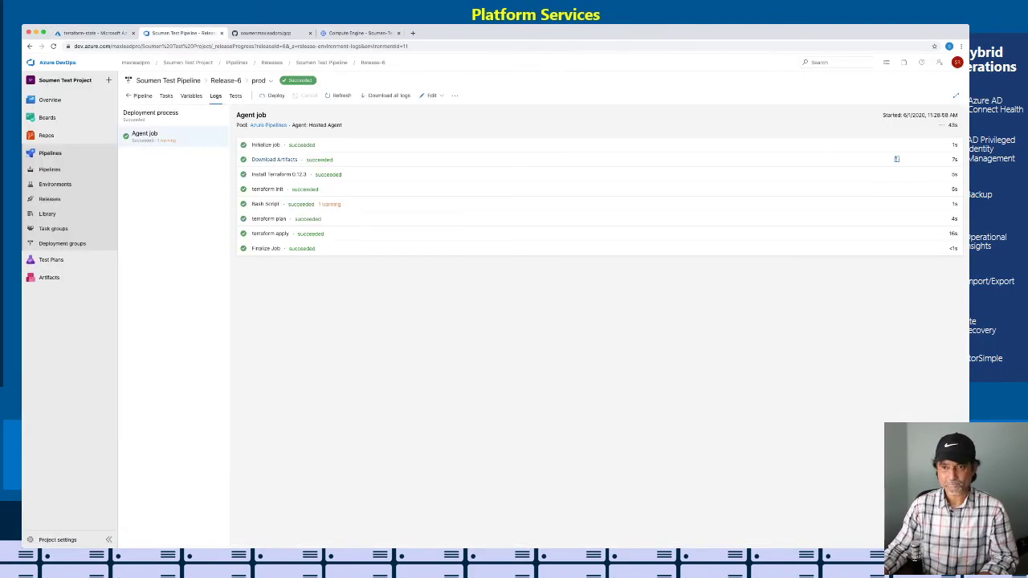
left_click(167, 80)
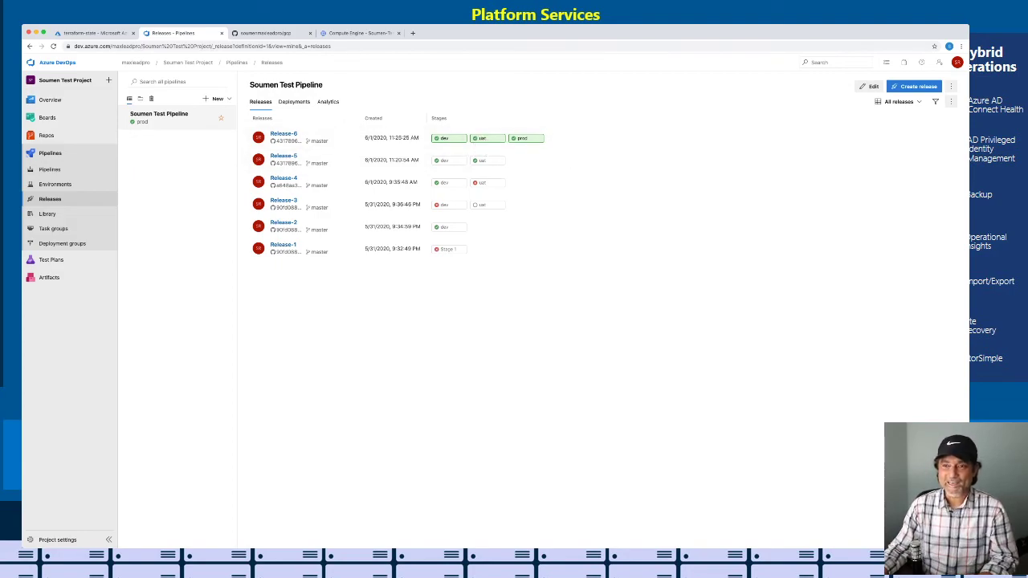
left_click(869, 86)
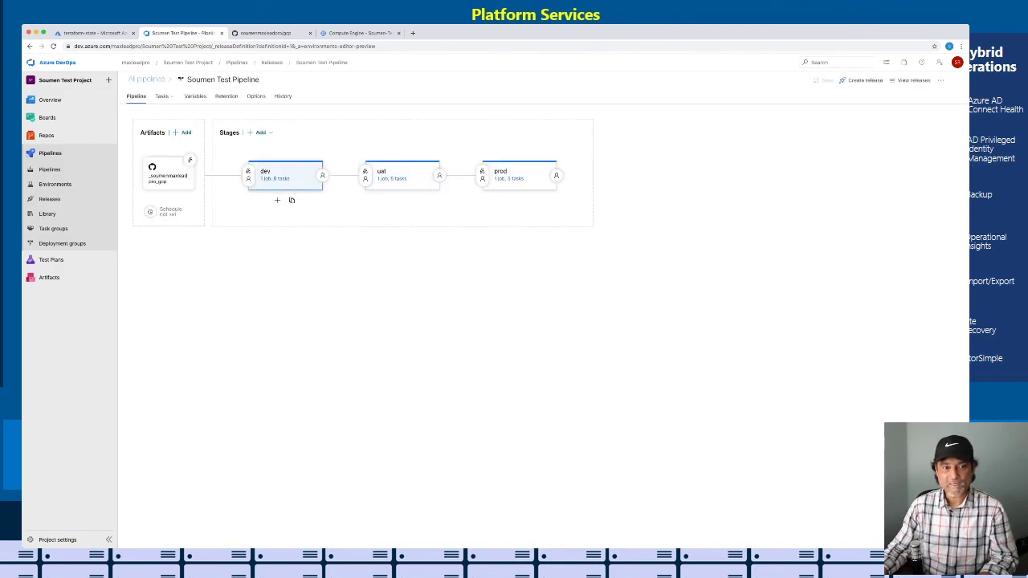
left_click(275, 178)
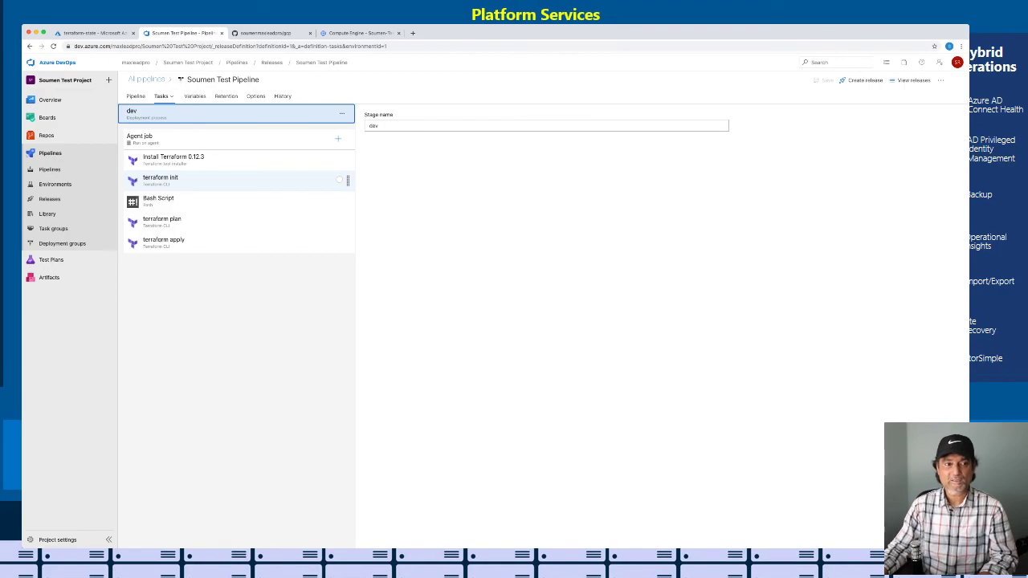